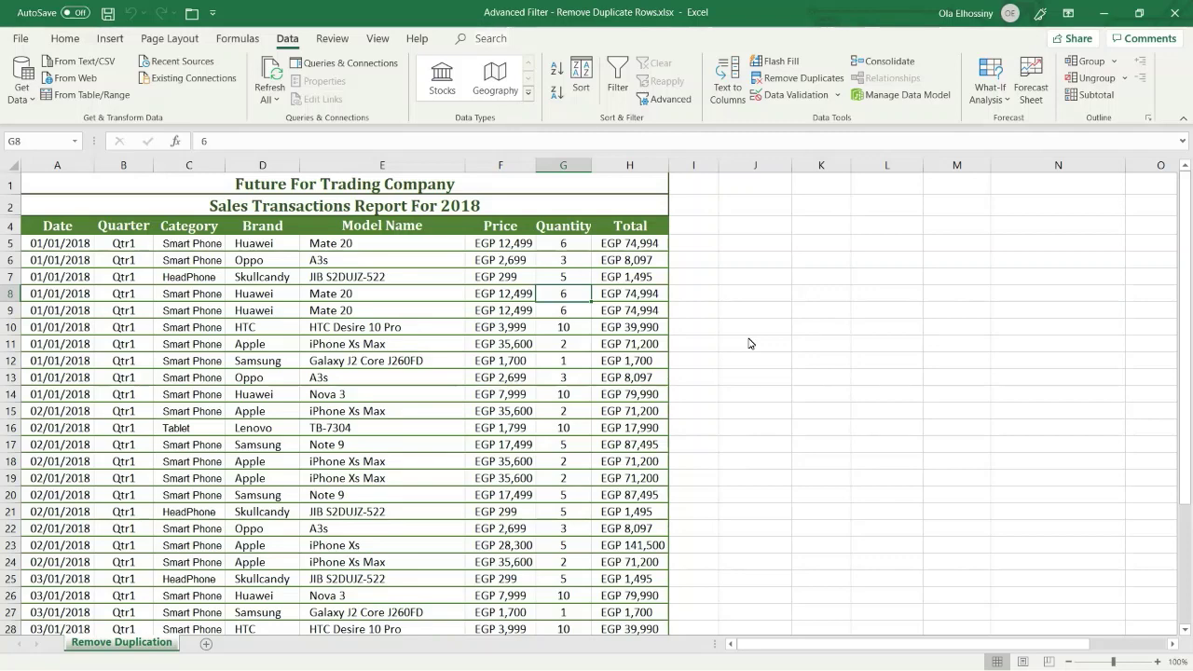
- Select a cell in the sales transactions list and bring up Advanced Filter over A4:H34
left_click(522, 317)
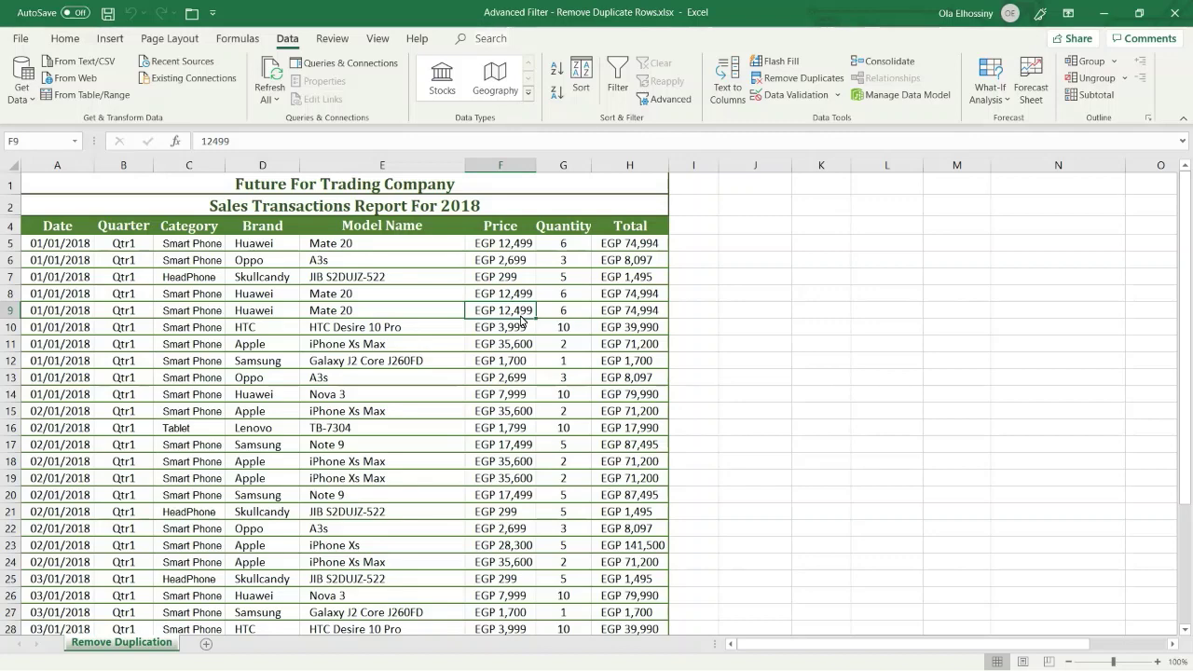
left_click(271, 244)
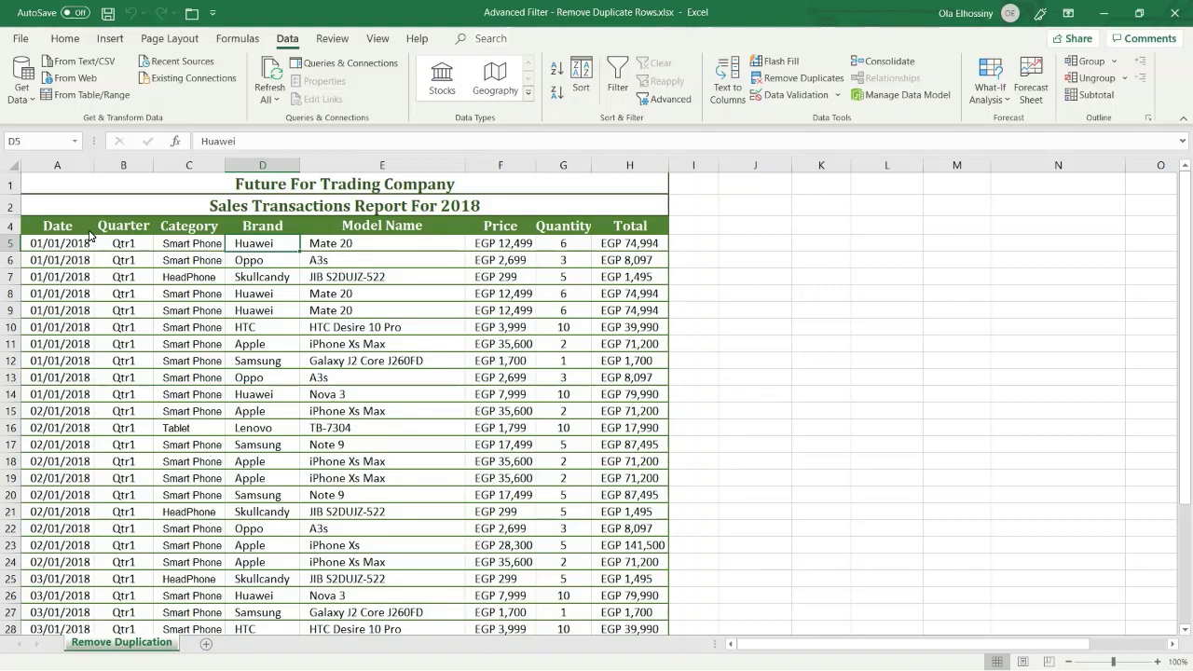
left_click(347, 315)
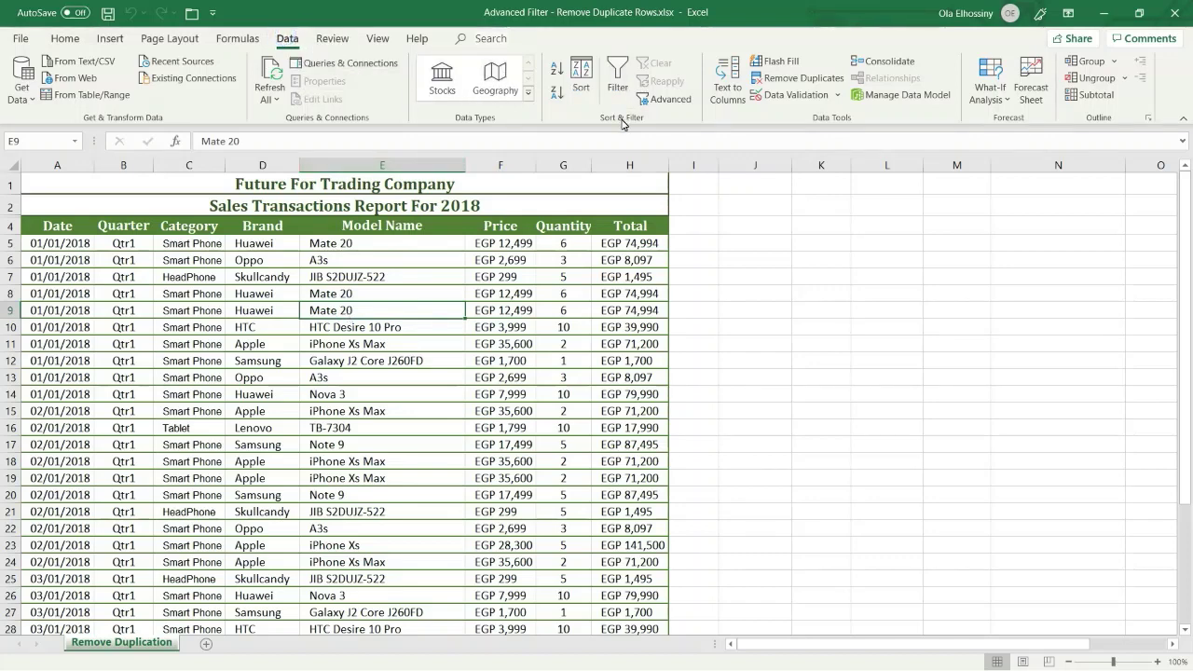
left_click(668, 100)
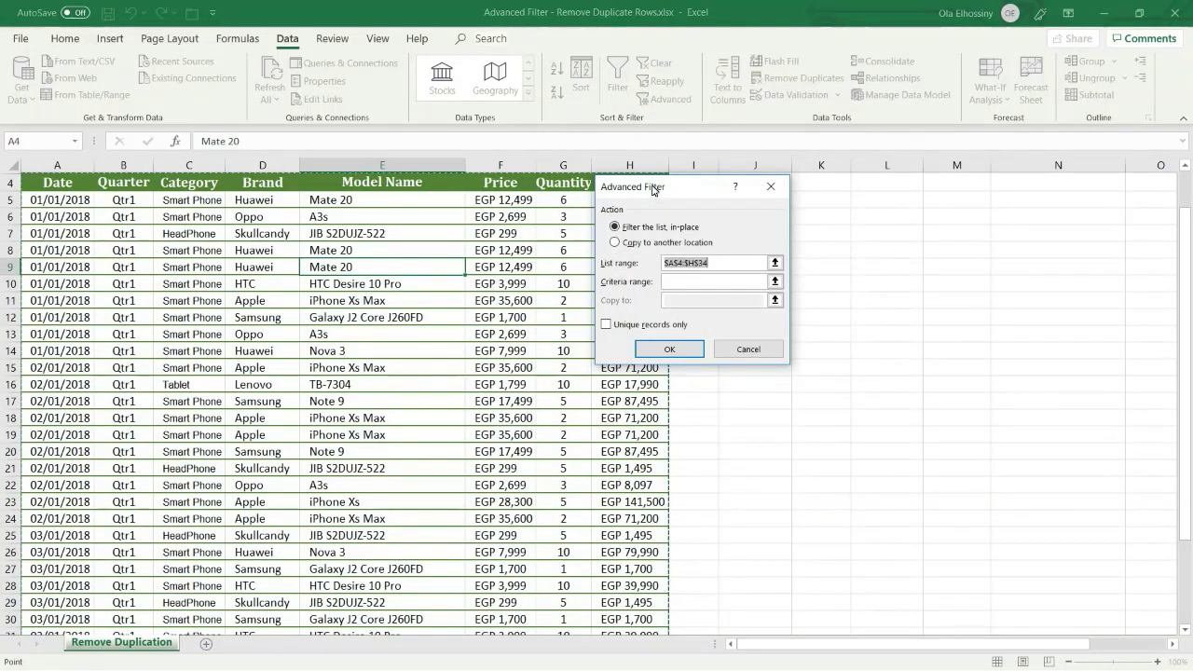
- Choose Copy to another location with list range A4:H34, destination J4, and unique records only
left_click_drag(655, 197, 600, 142)
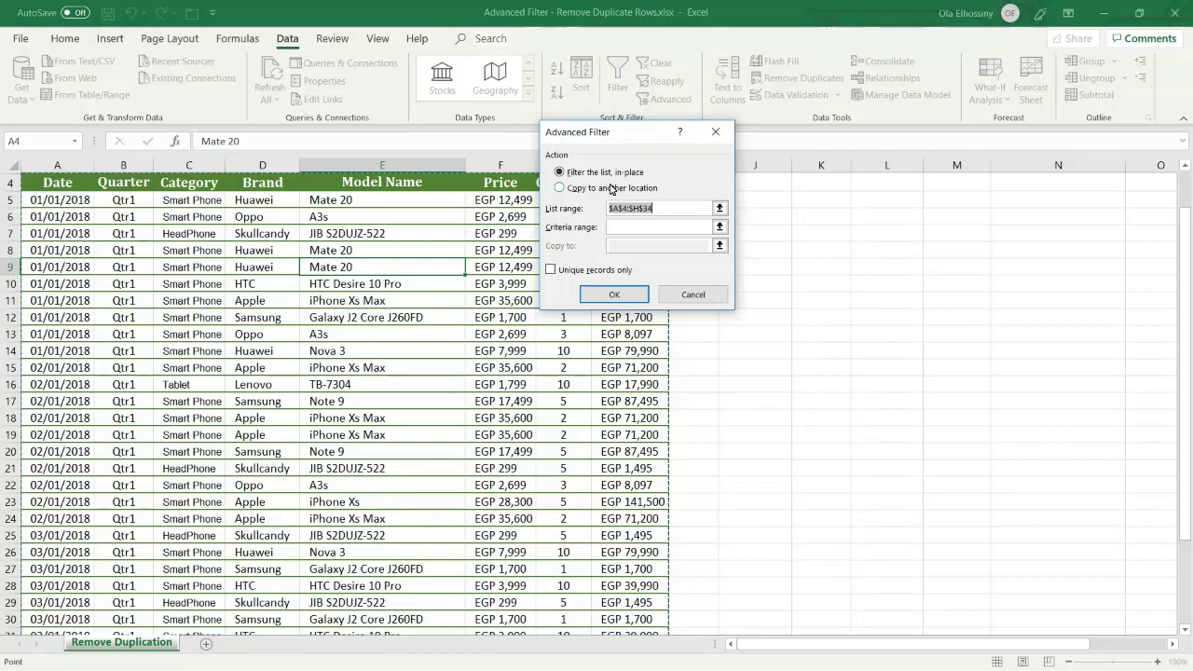
left_click(560, 189)
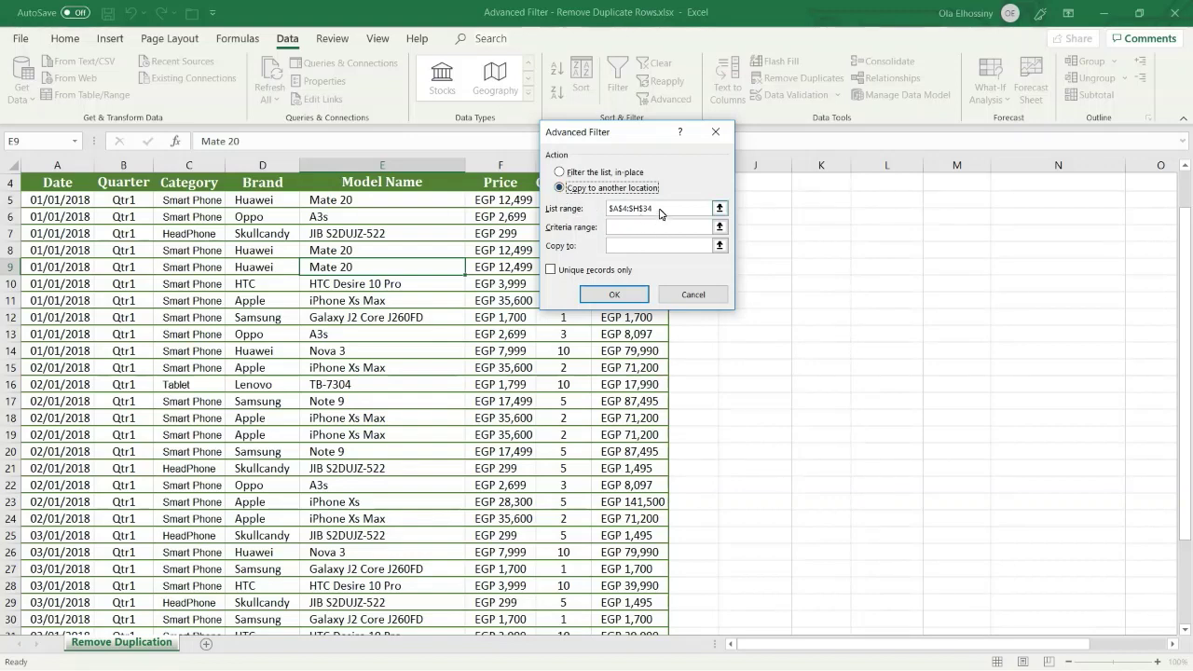
left_click(658, 208)
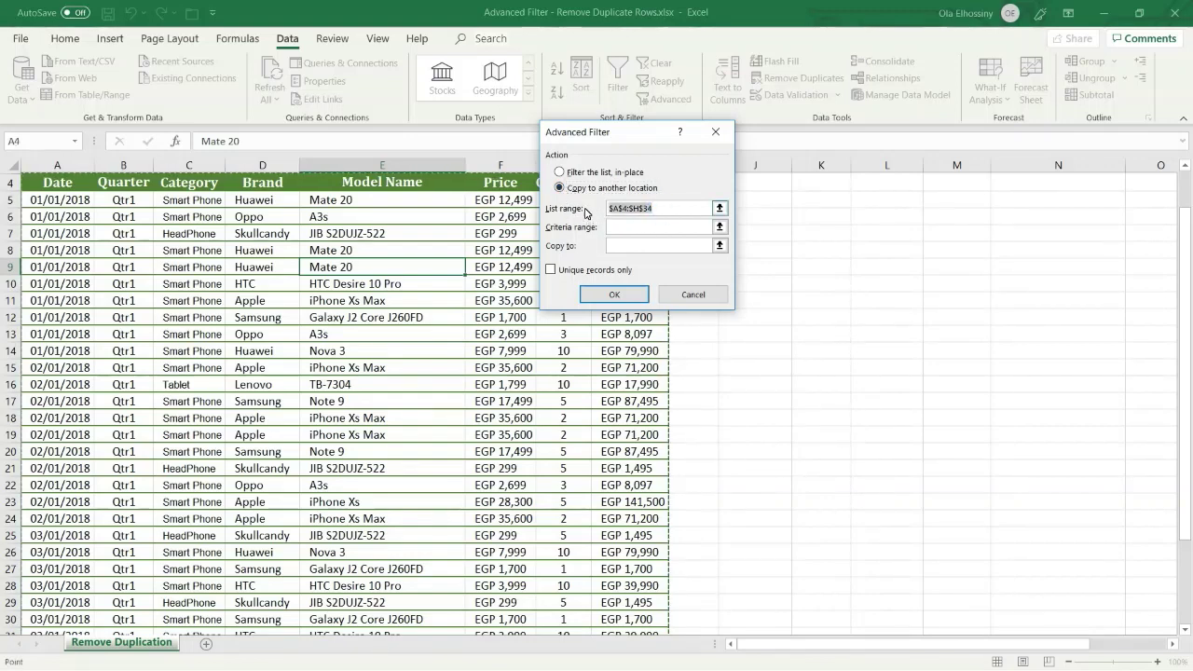
mouse_move(82, 190)
left_mouse_down()
mouse_move(648, 450)
mouse_move(657, 641)
left_mouse_up()
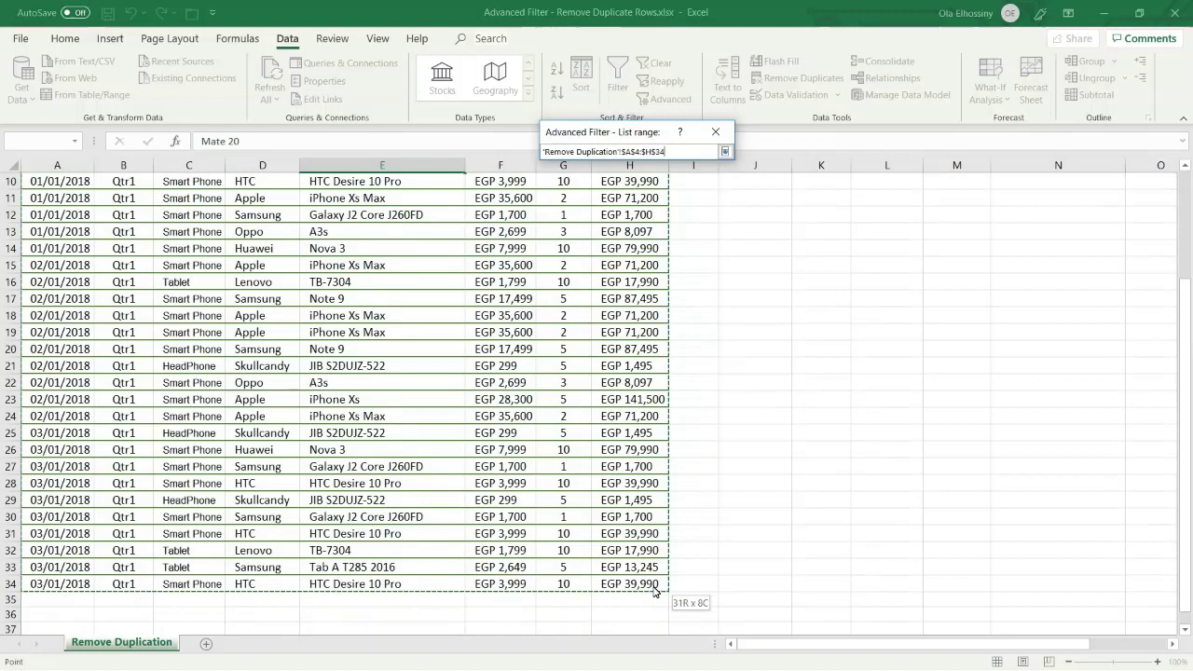
left_click_drag(657, 641, 656, 590)
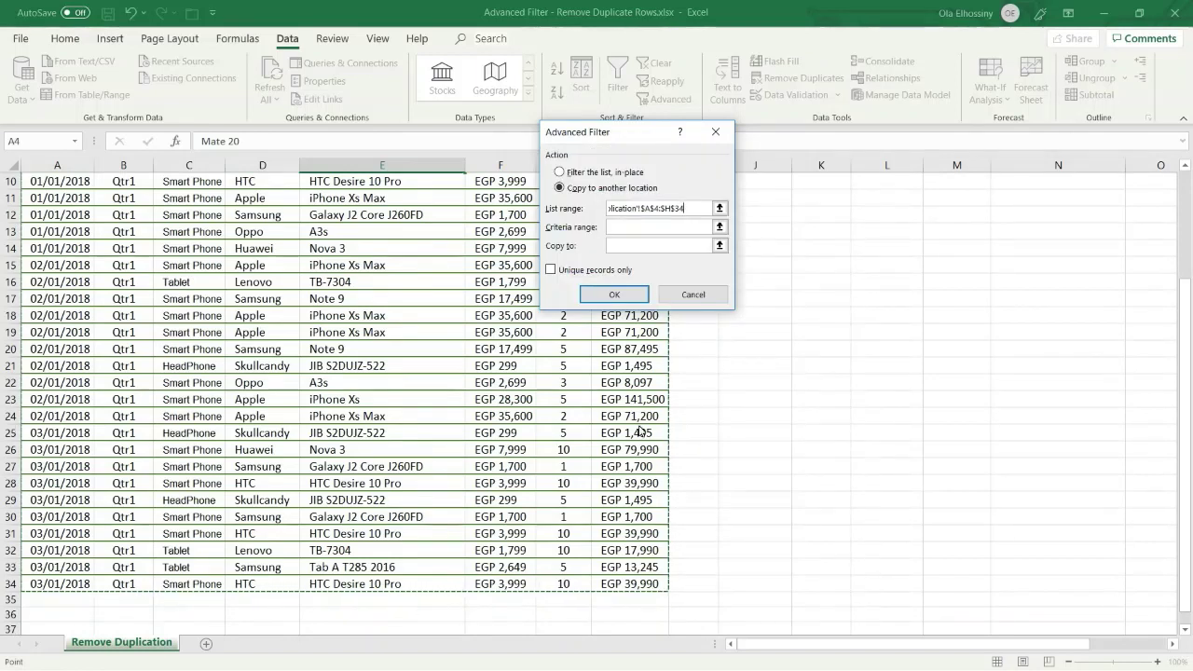
left_click(615, 247)
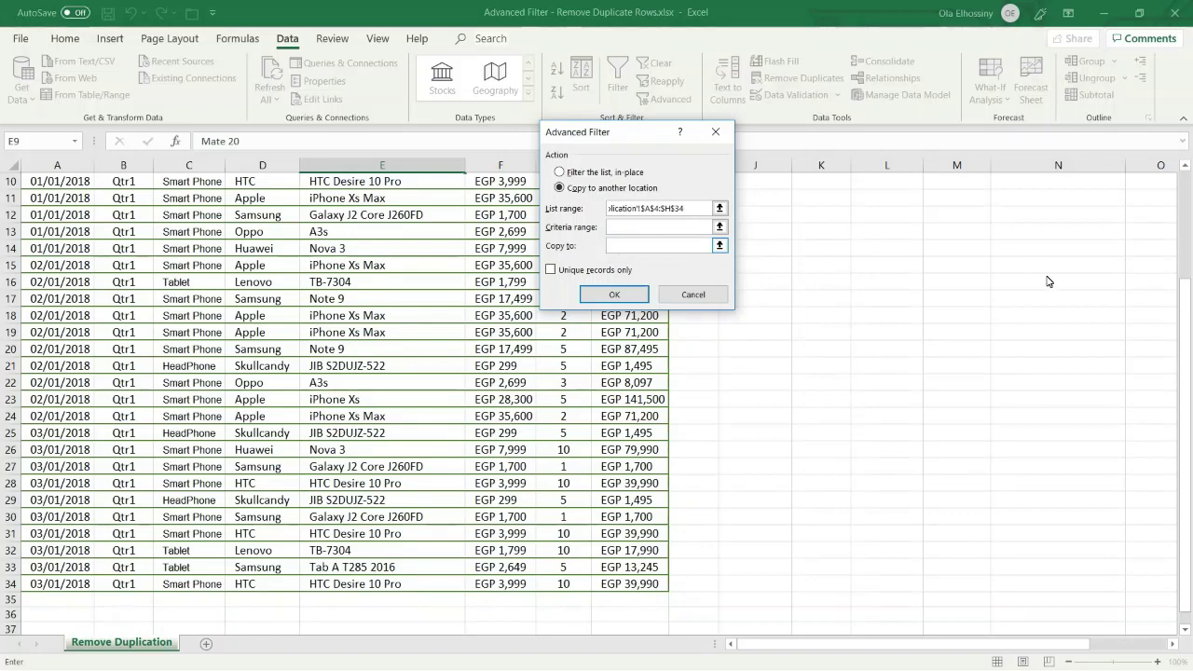
left_click_drag(1186, 315, 1186, 205)
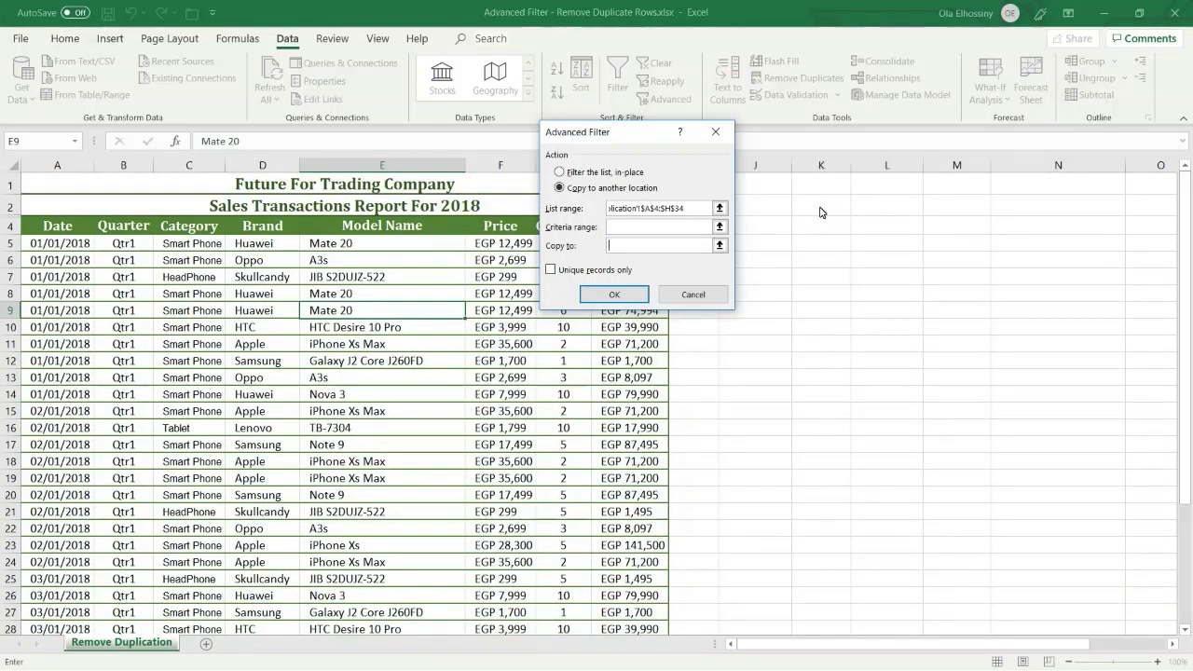
left_click(753, 233)
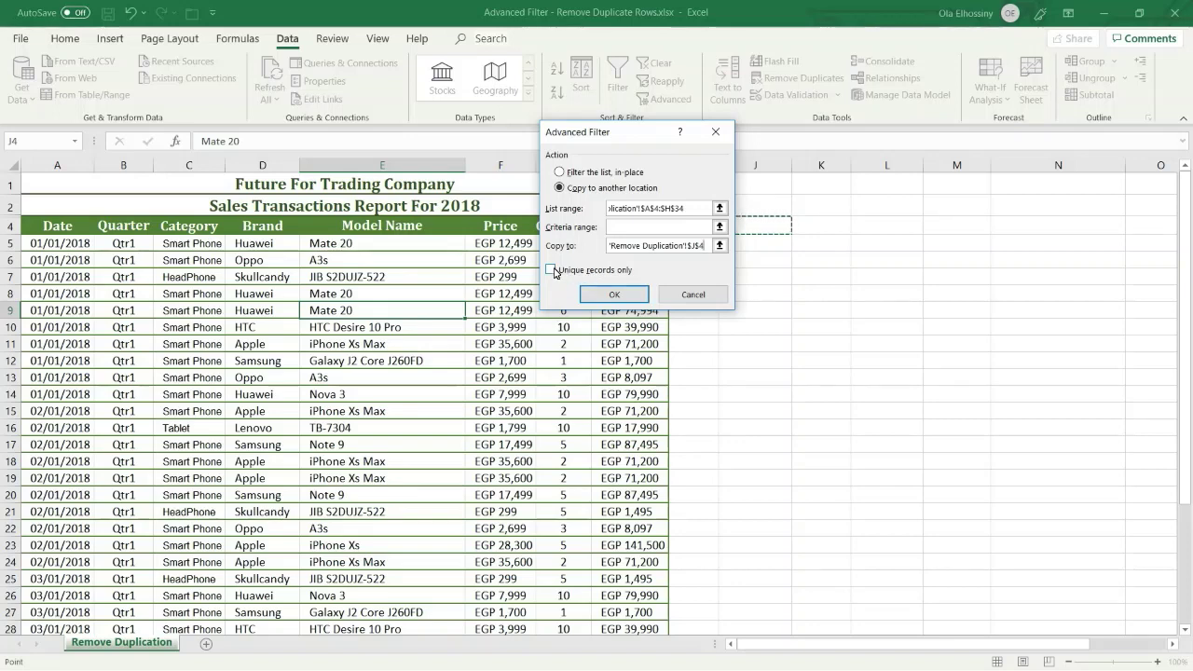
left_click(551, 270)
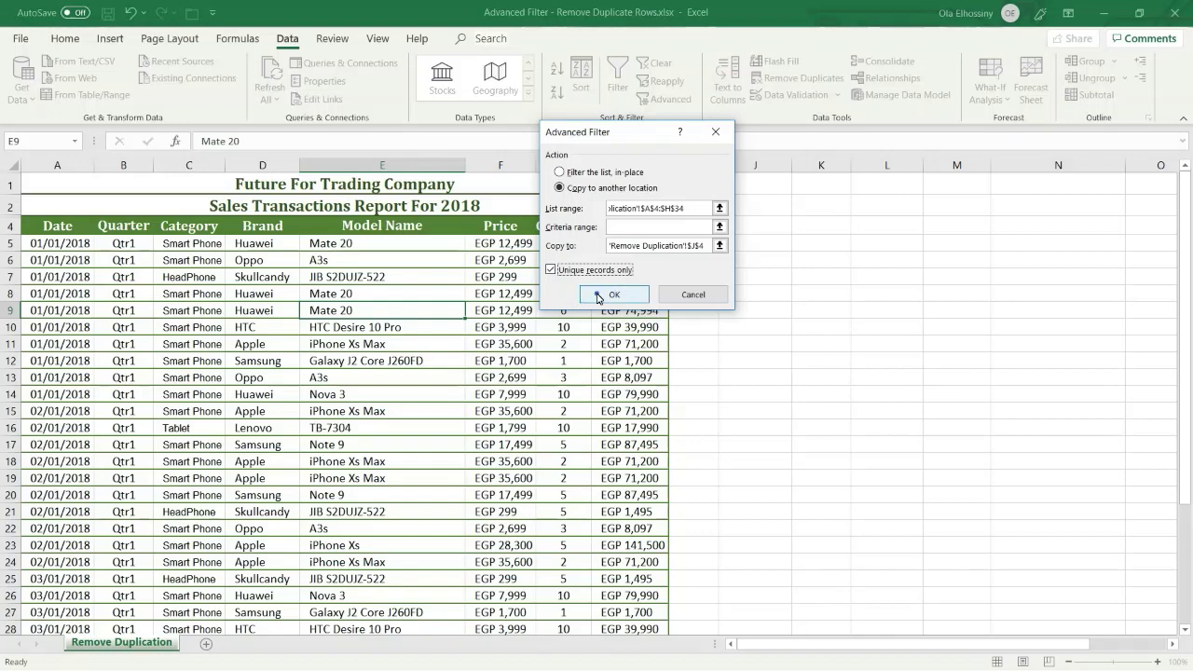
- Run the filter, review the 19 unique rows at J4:Q23, and select that whole table
left_click(598, 295)
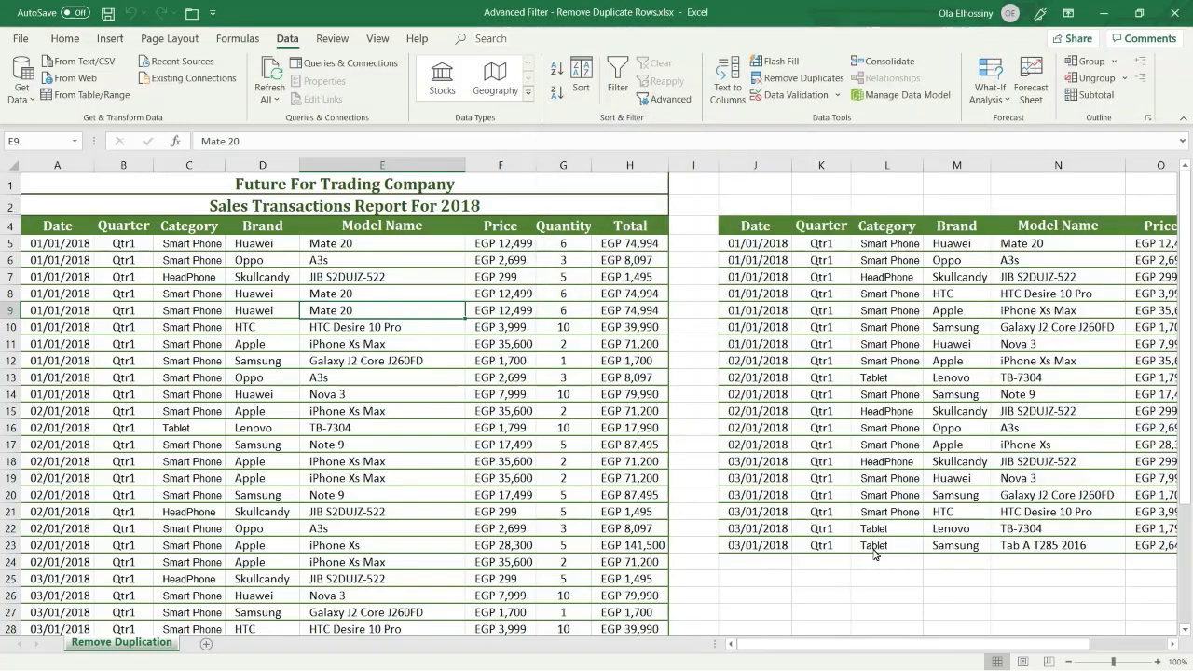
left_click_drag(918, 644, 1003, 643)
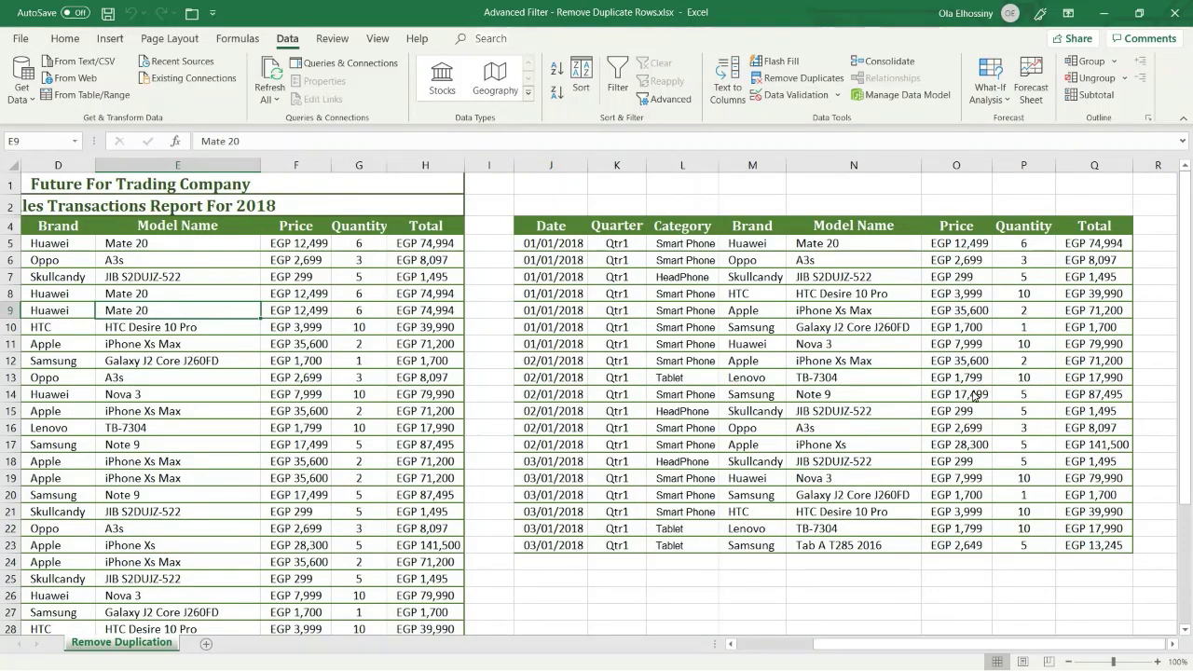
left_click(903, 315)
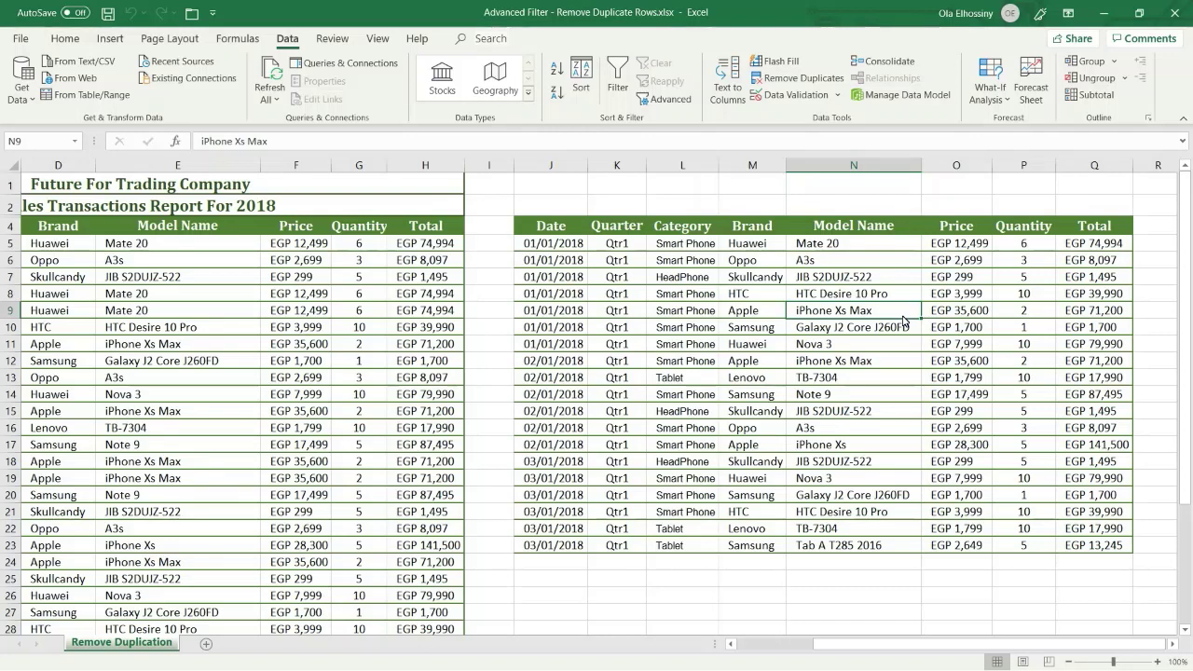
left_click(895, 297)
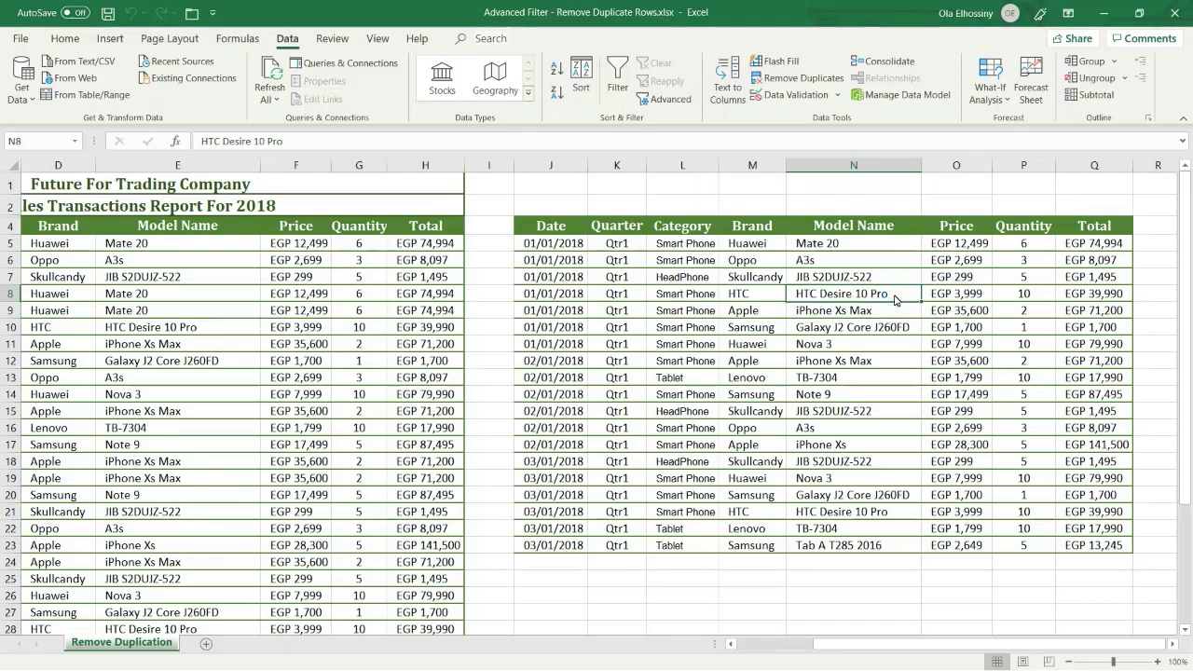
key("ctrl+a")
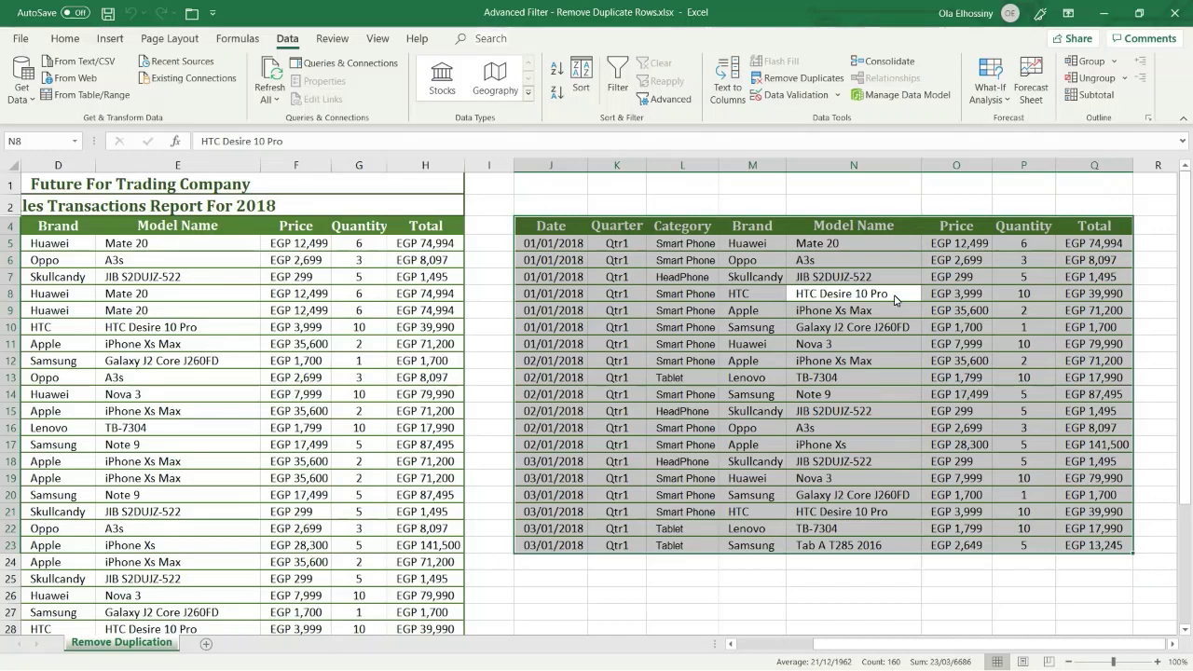
- Copy the unique-records table and paste it into a new Sheet4 at A1
key("ctrl+c")
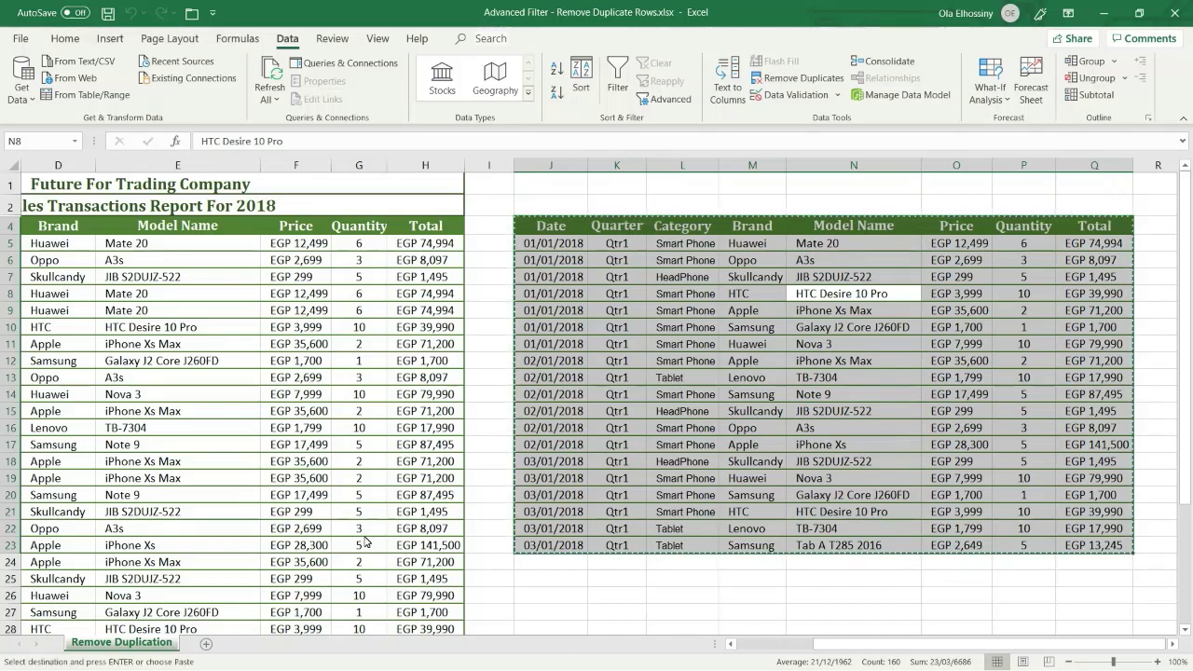
left_click(207, 646)
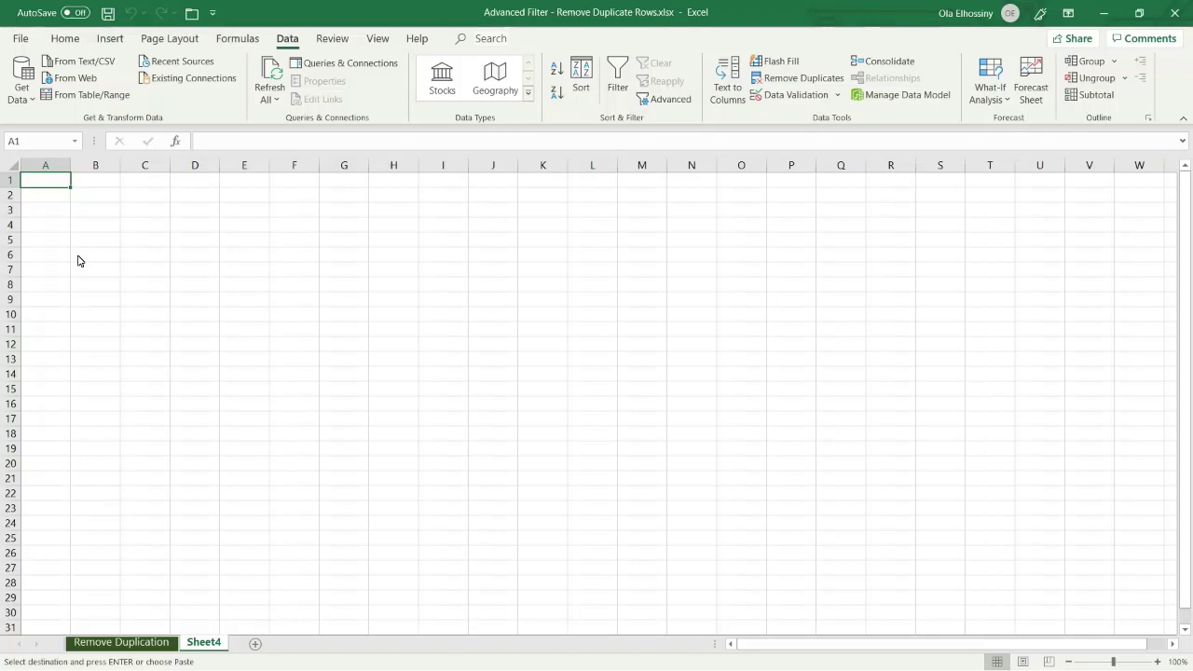
key("ctrl+v")
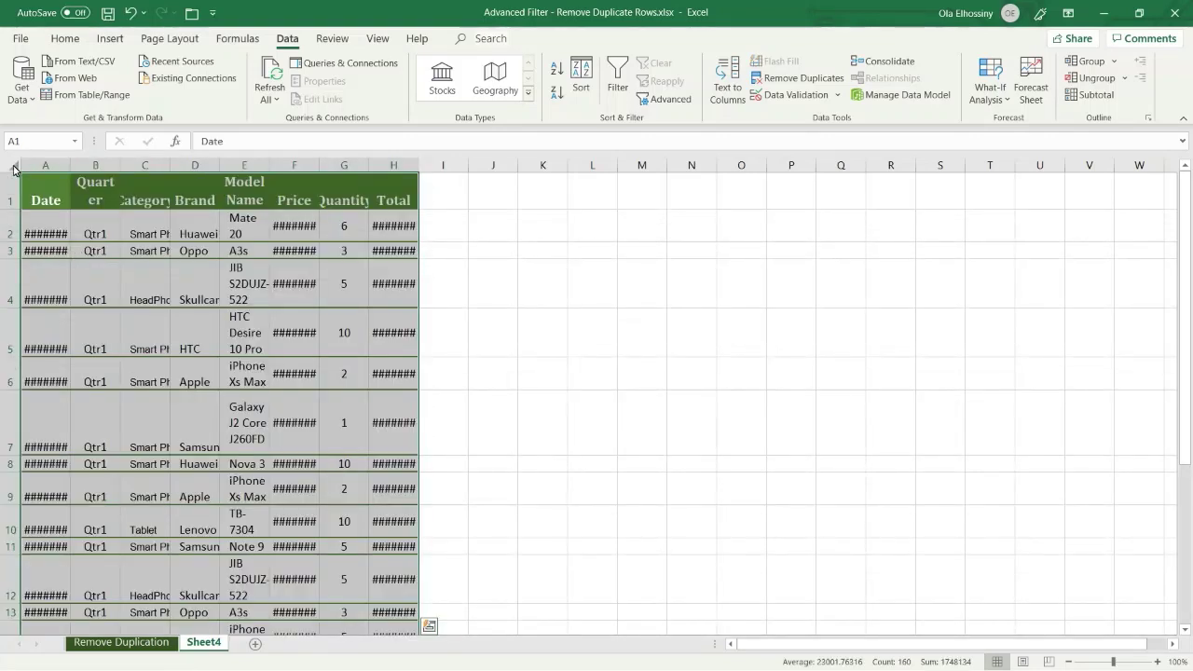
- Autofit all columns, widen Model Name and Quarter, and autofit rows to single-line height
left_click(14, 167)
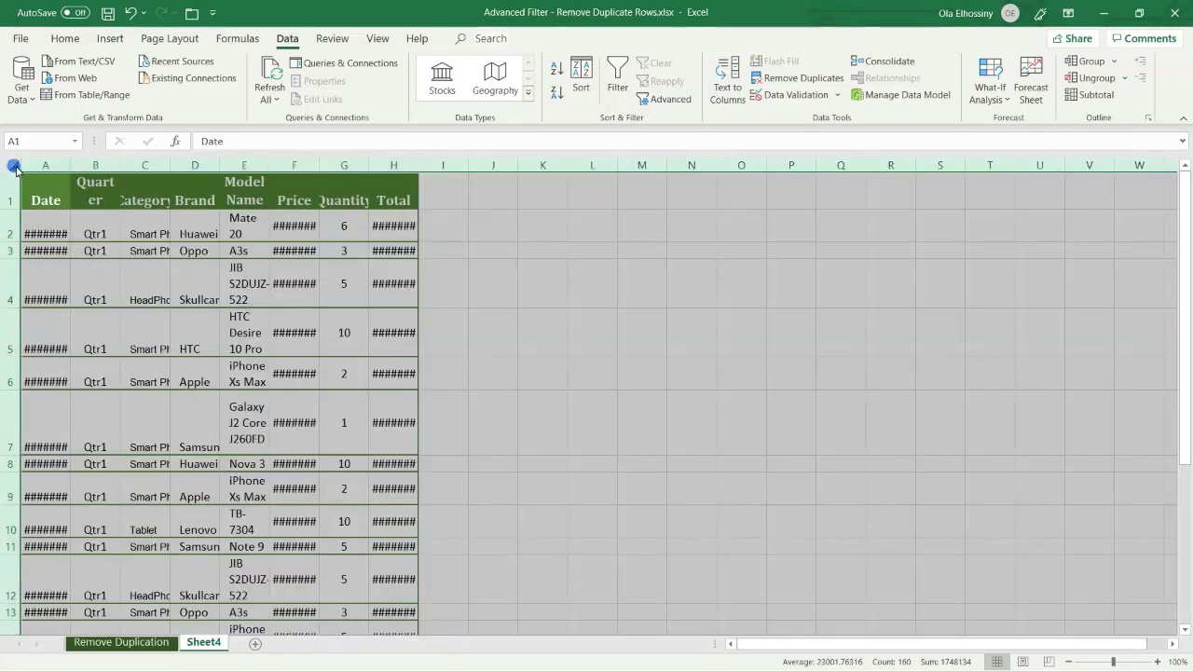
double_click(121, 165)
left_click(278, 233)
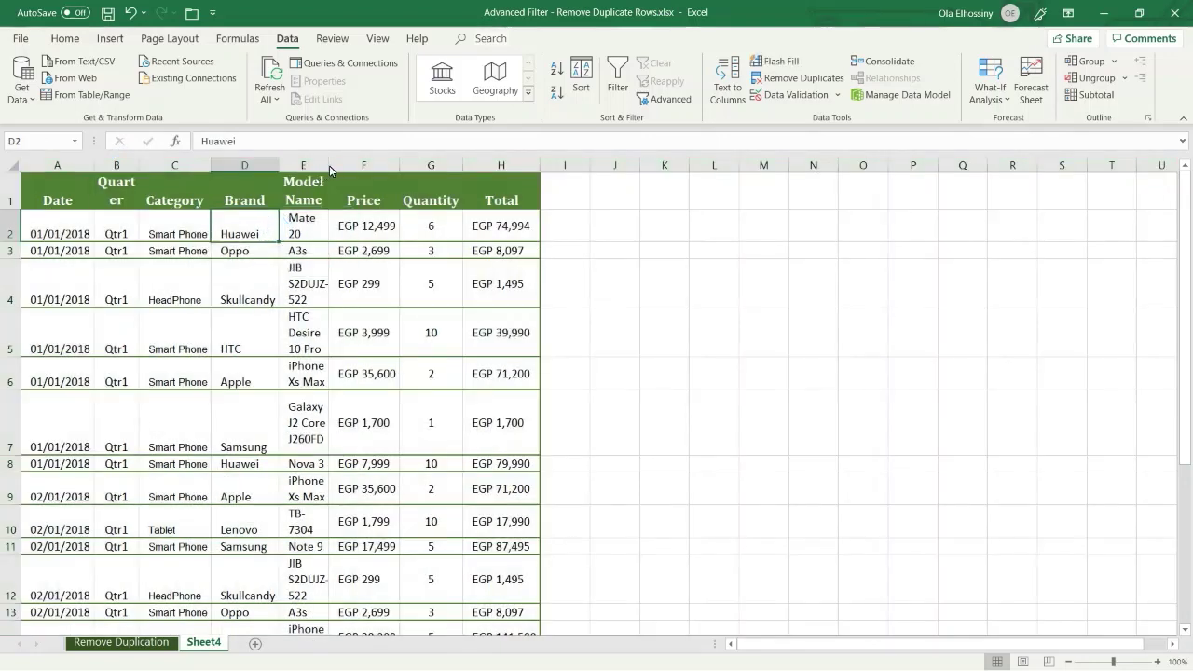
left_click_drag(329, 165, 449, 159)
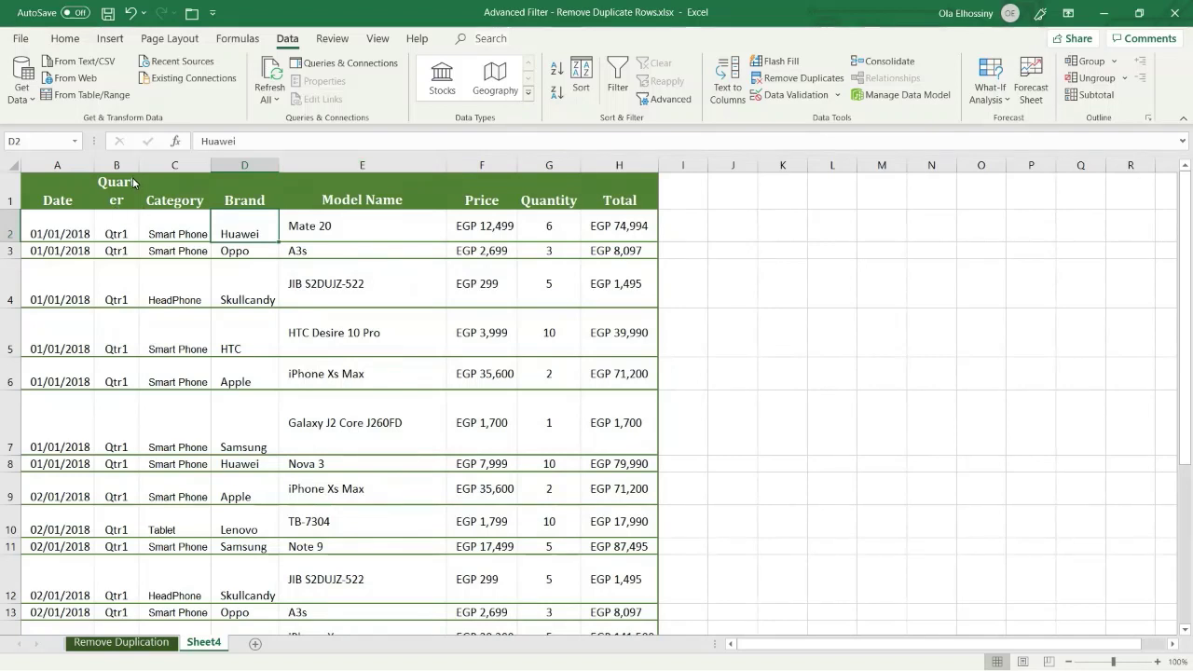
left_click_drag(139, 165, 161, 165)
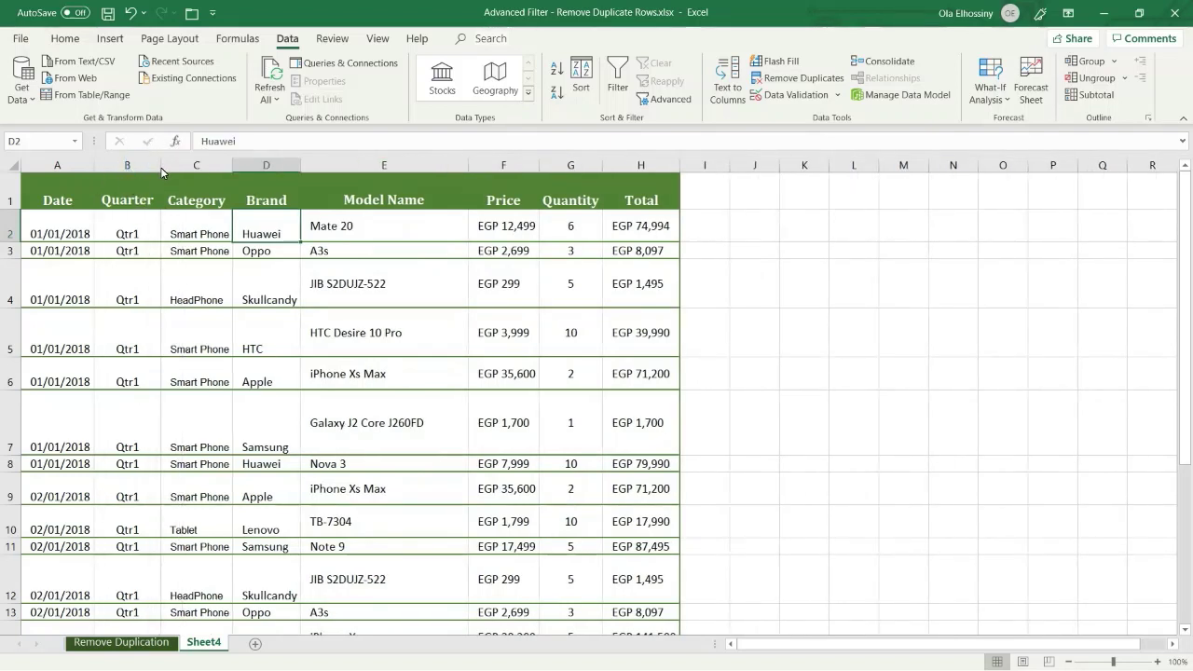
left_click(11, 166)
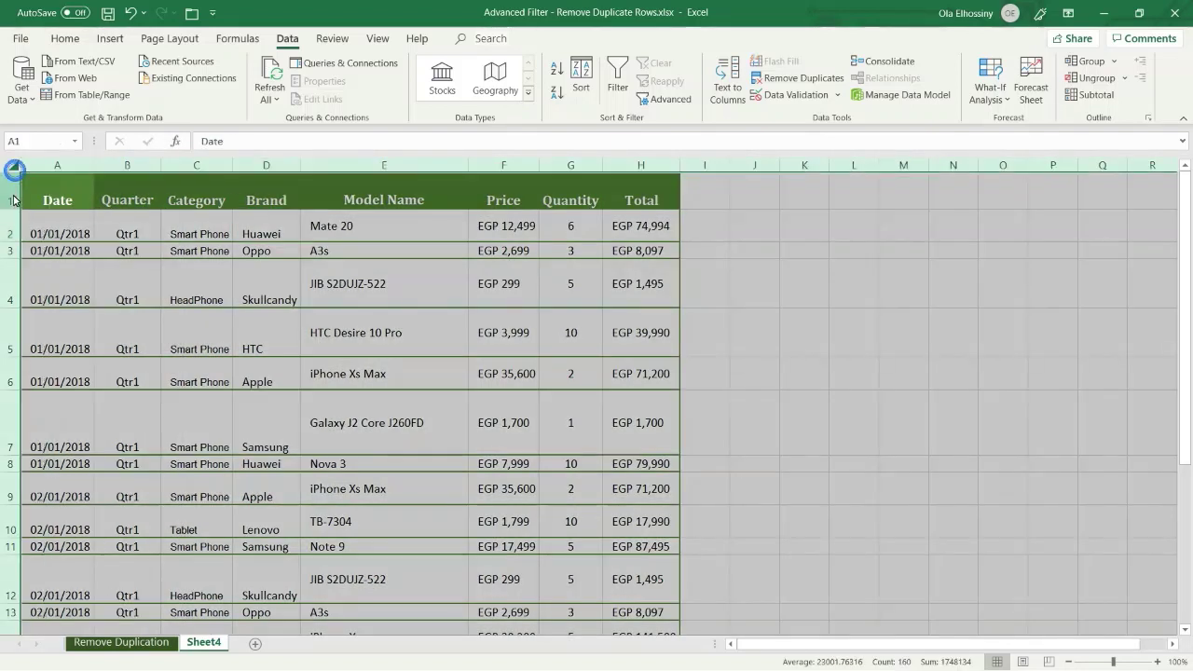
double_click(11, 241)
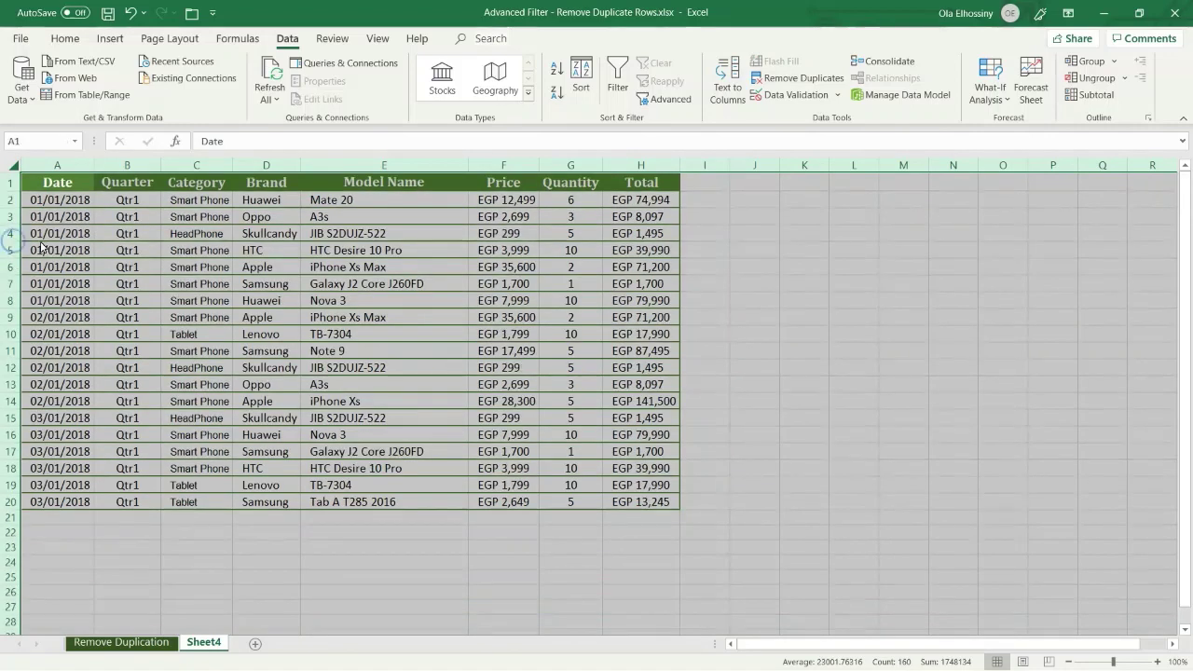
left_click(119, 249)
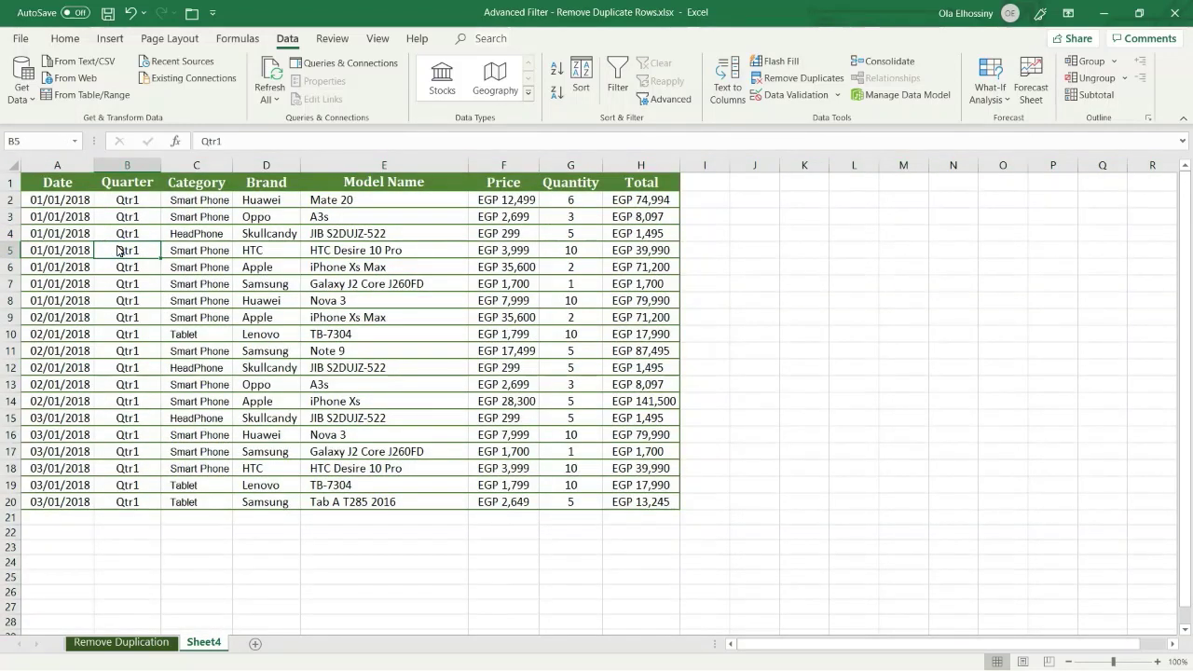
- Return to the Remove Duplication sheet, select a cell in the sales list, and bring up Advanced Filter
left_click(130, 643)
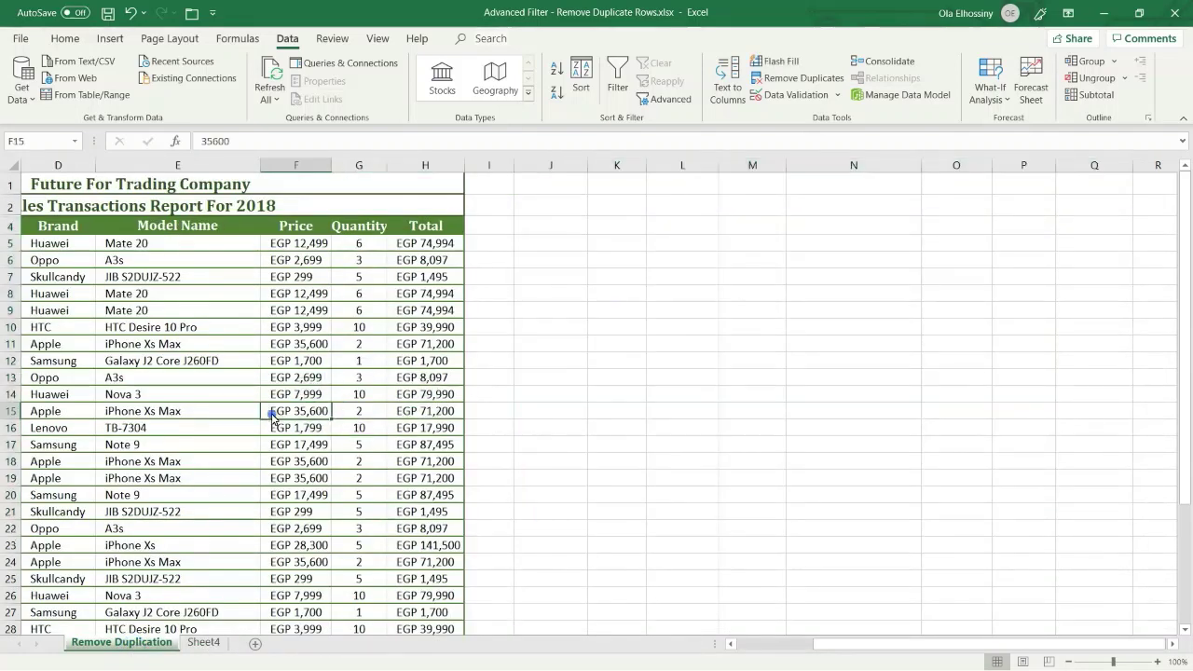
left_click_drag(846, 645, 729, 645)
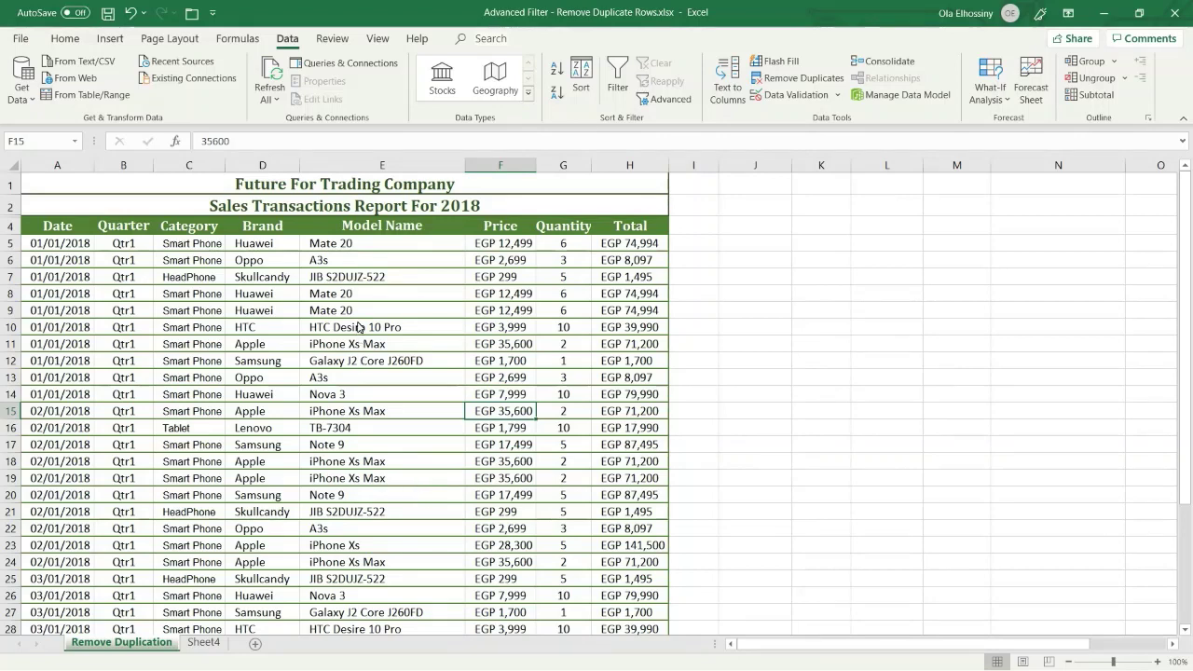
left_click(358, 326)
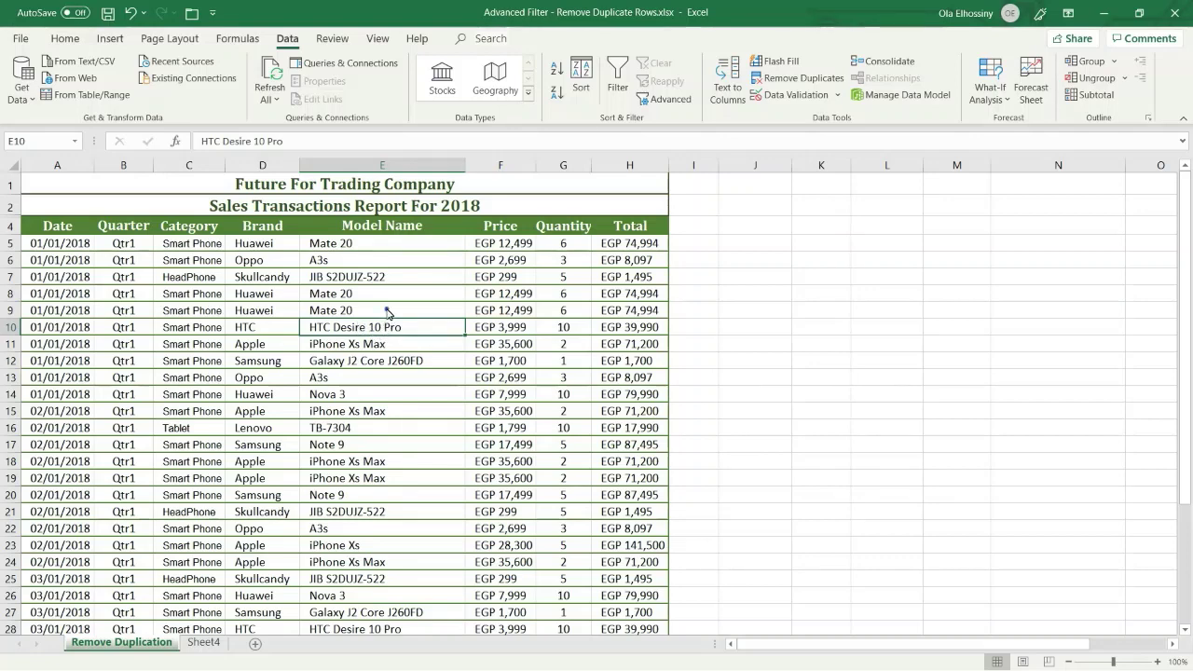
left_click(388, 312)
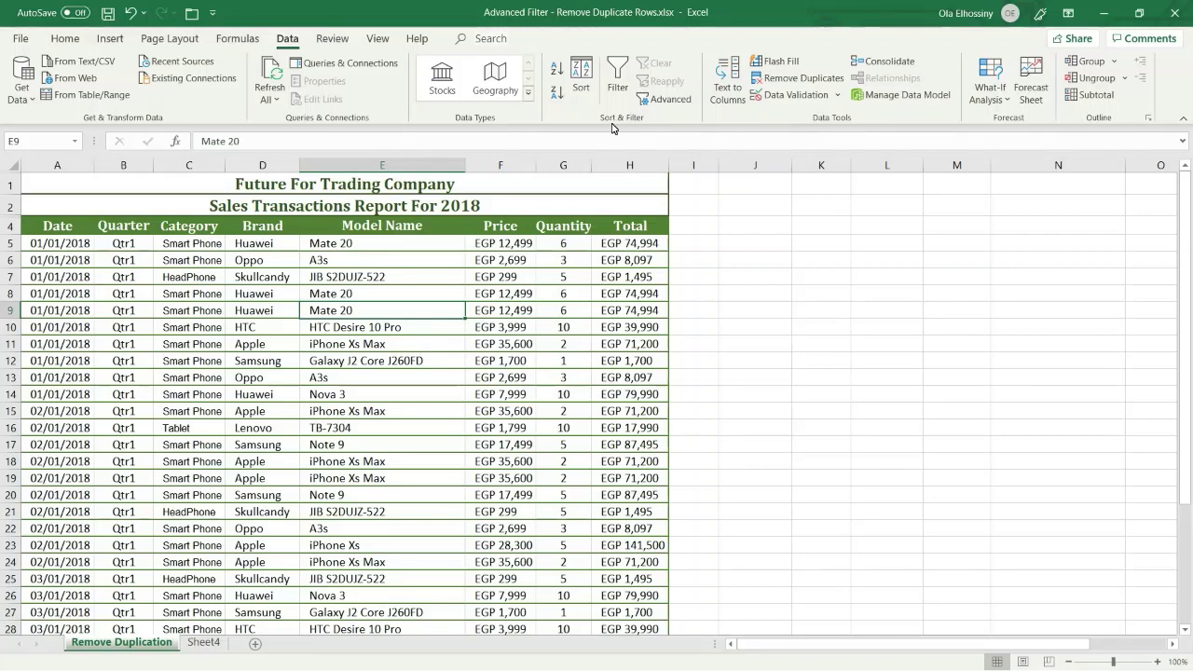
left_click(669, 98)
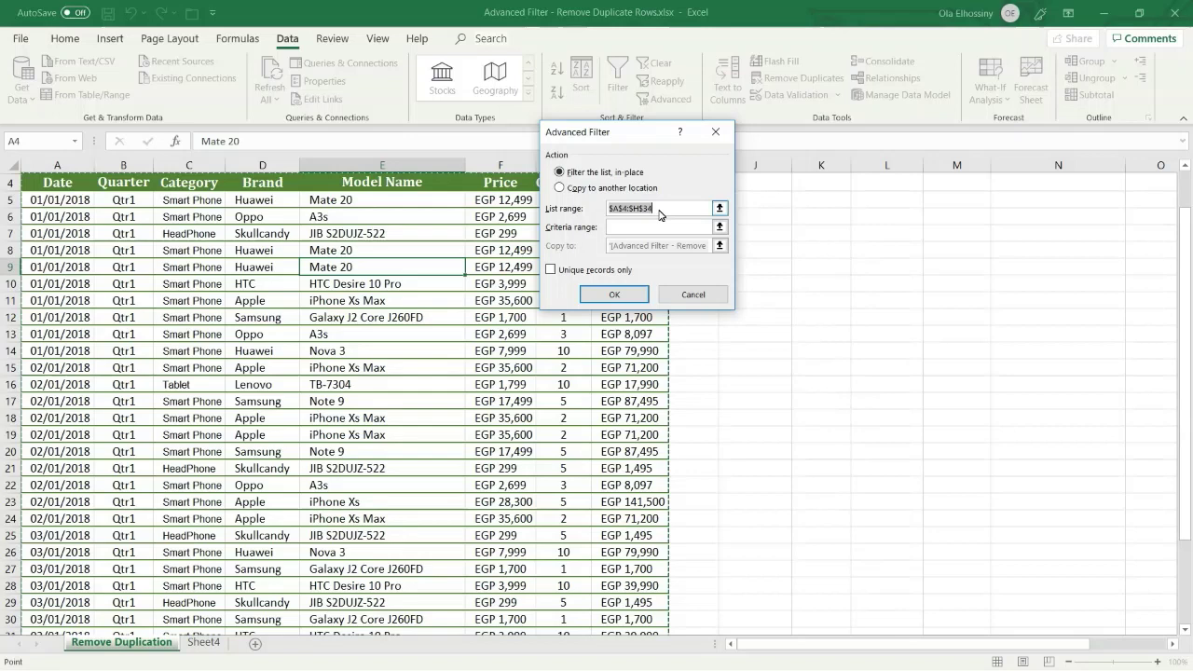
- Filter A4:H34 in place with unique records only, leaving 19 of 30 records visible
left_click(660, 214)
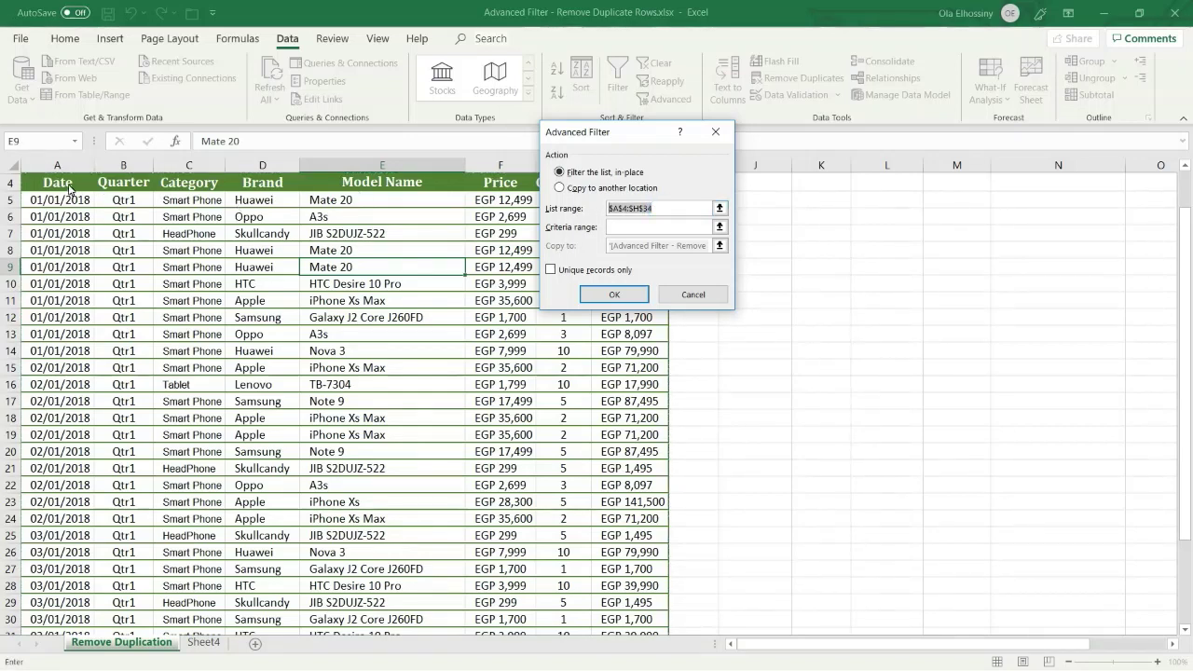
mouse_move(68, 189)
left_mouse_down()
mouse_move(650, 503)
mouse_move(654, 648)
left_mouse_up()
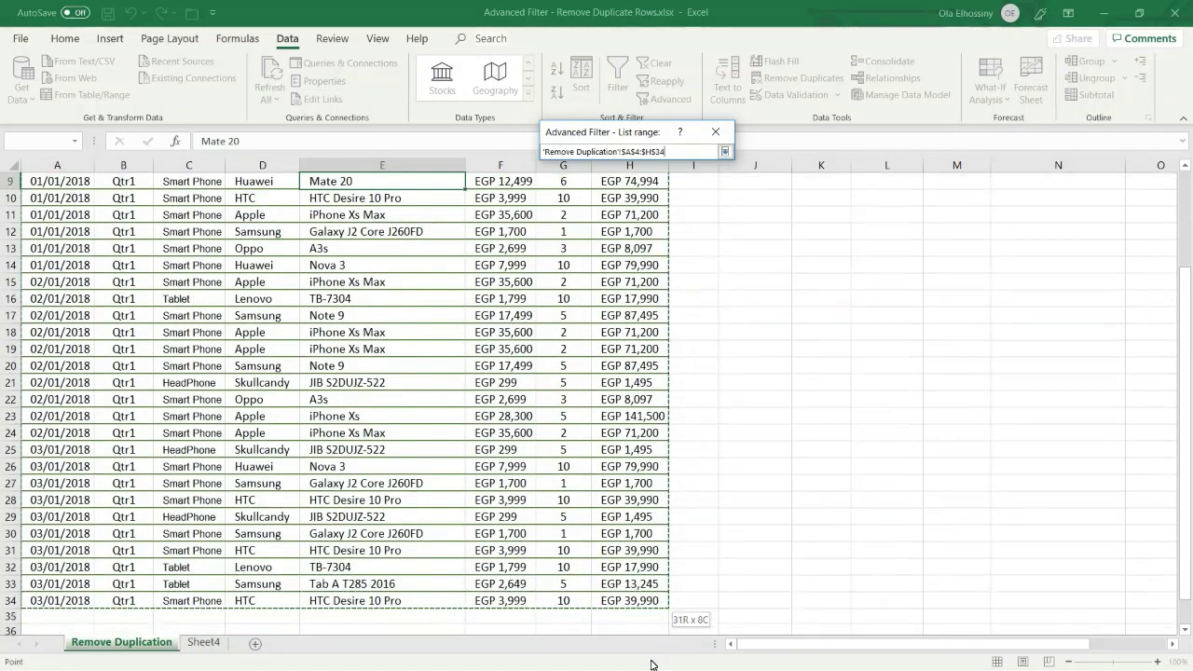
left_click_drag(651, 665, 650, 590)
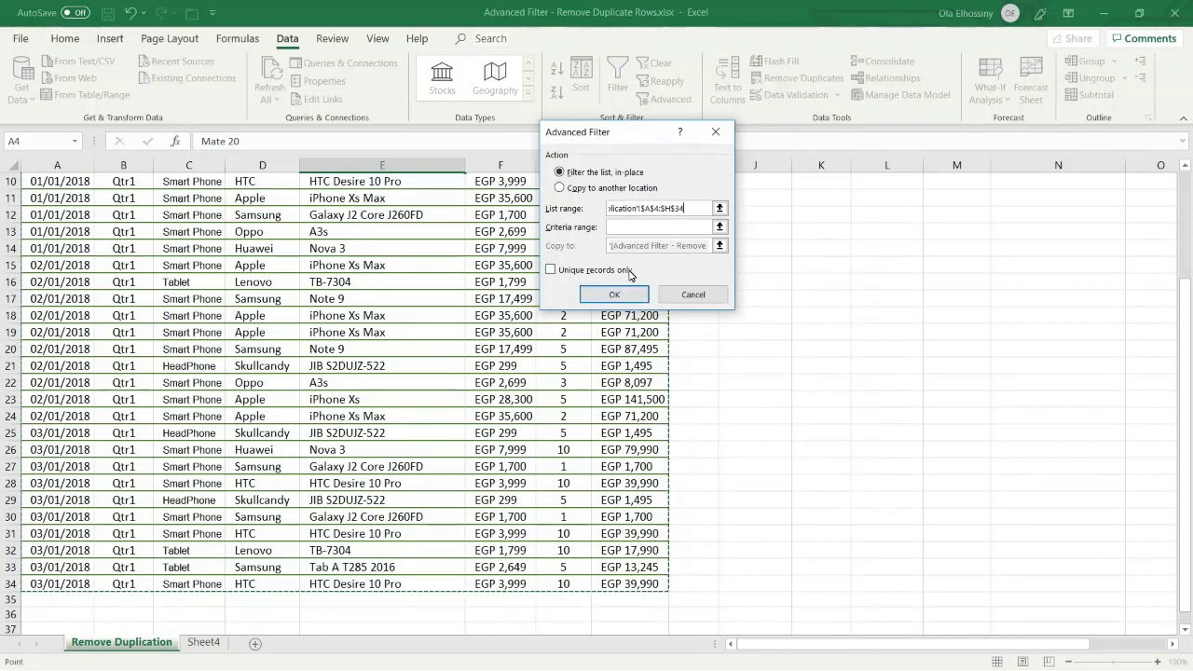
left_click(551, 270)
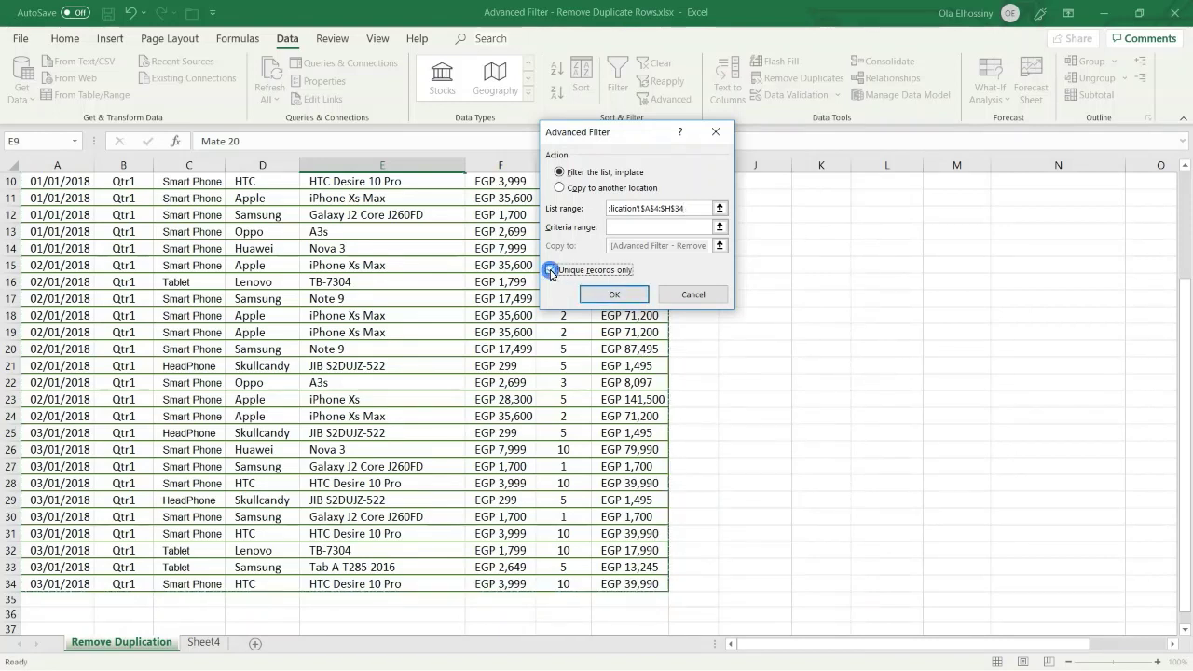
left_click(614, 294)
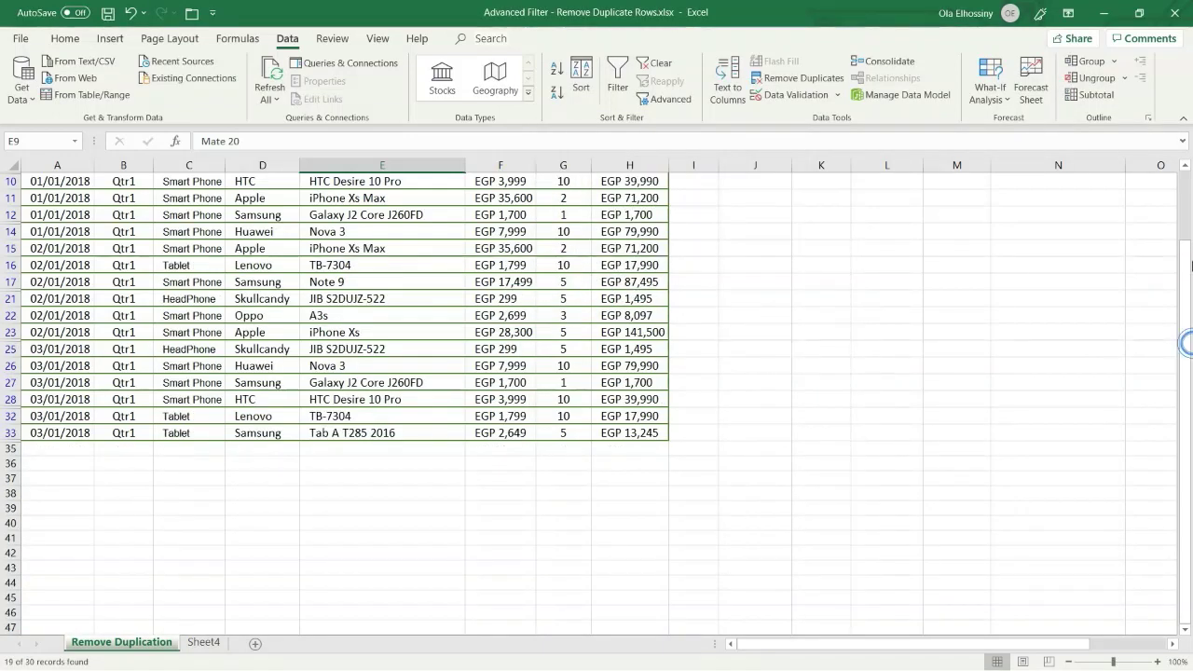
left_click_drag(1186, 280, 1186, 207)
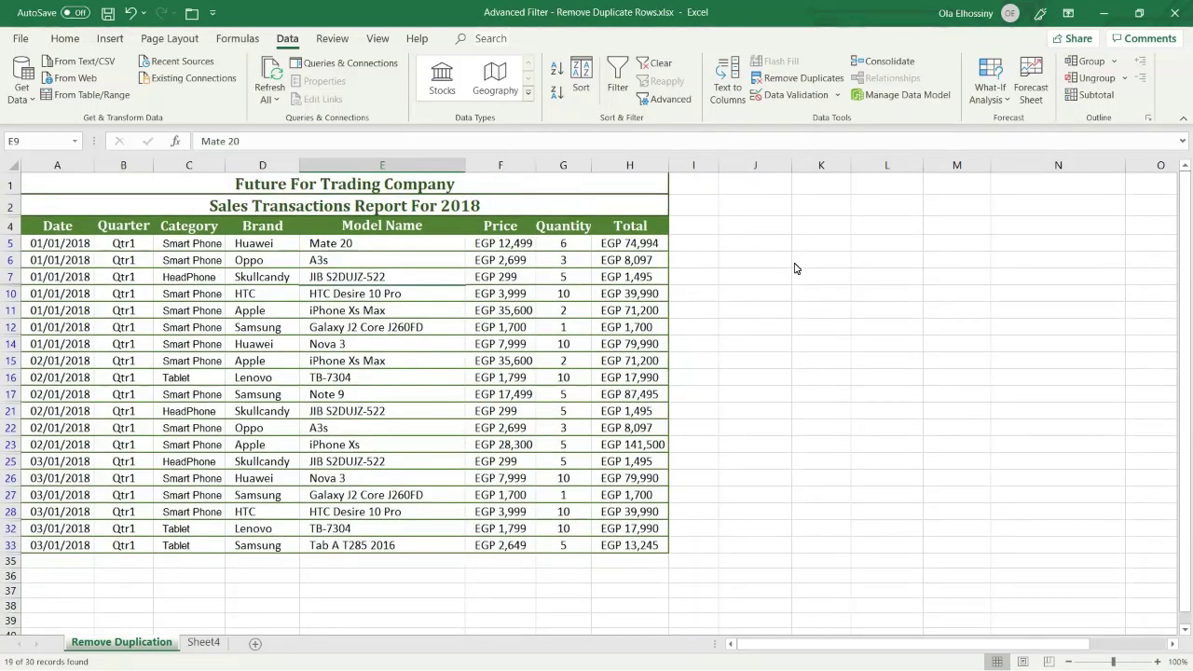
left_click(262, 333)
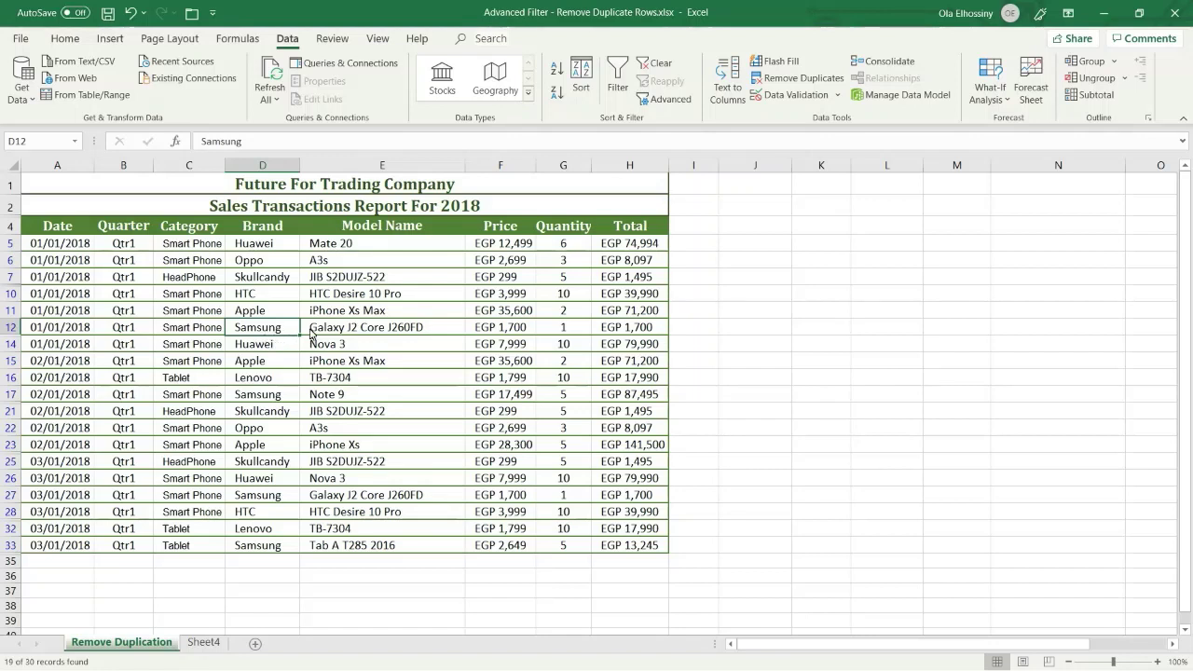
left_click(327, 329)
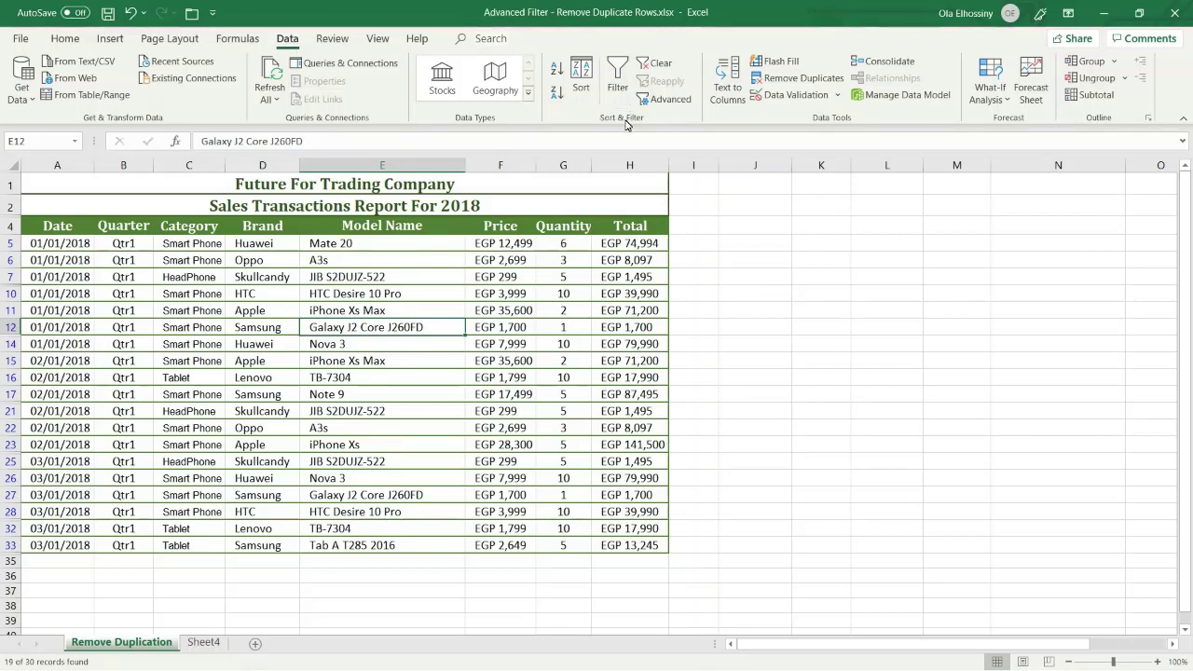
- Clear the filter and confirm duplicate rows such as HTC Desire 10 Pro reappear
left_click(653, 65)
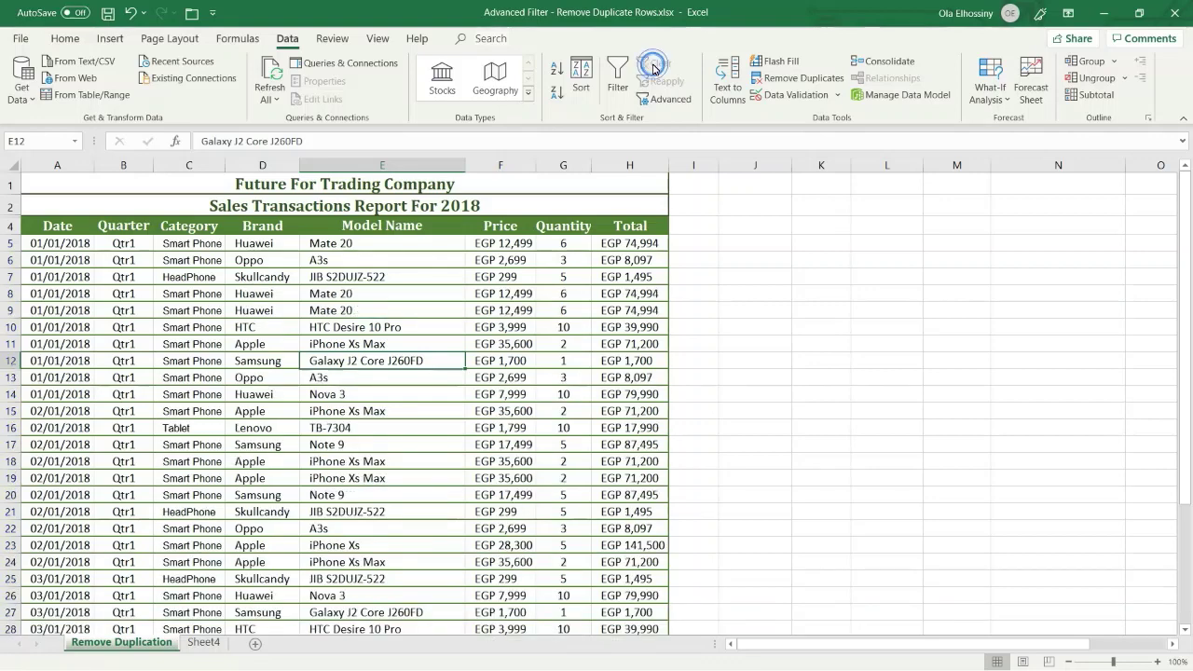
left_click(426, 331)
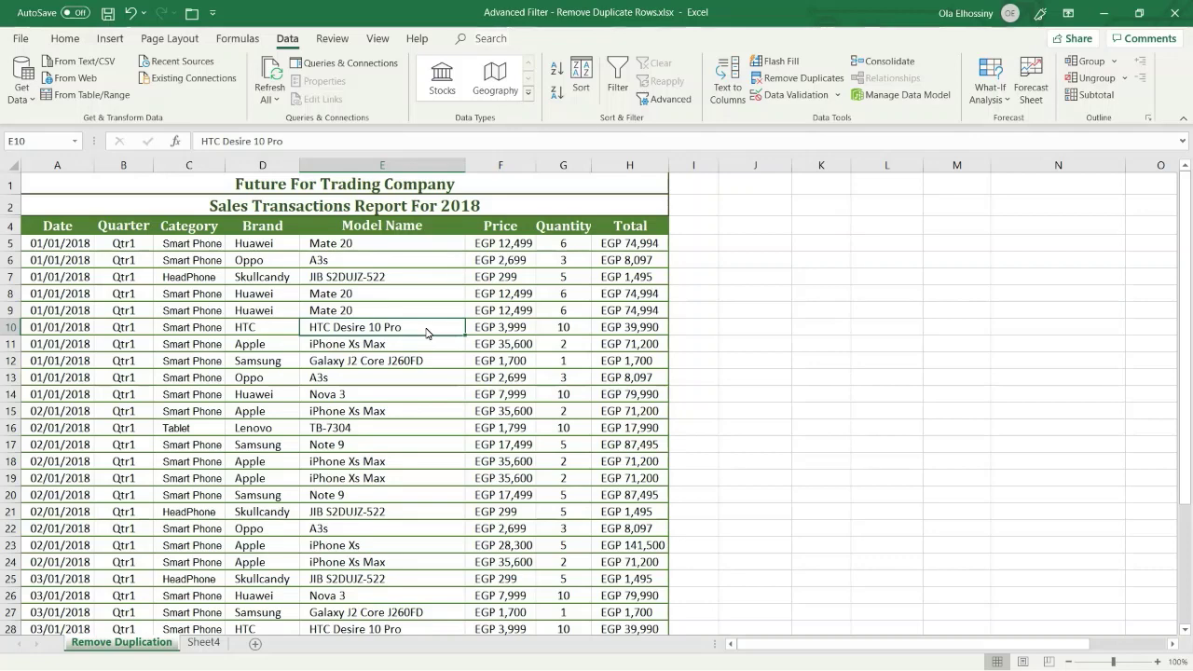
left_click(500, 298)
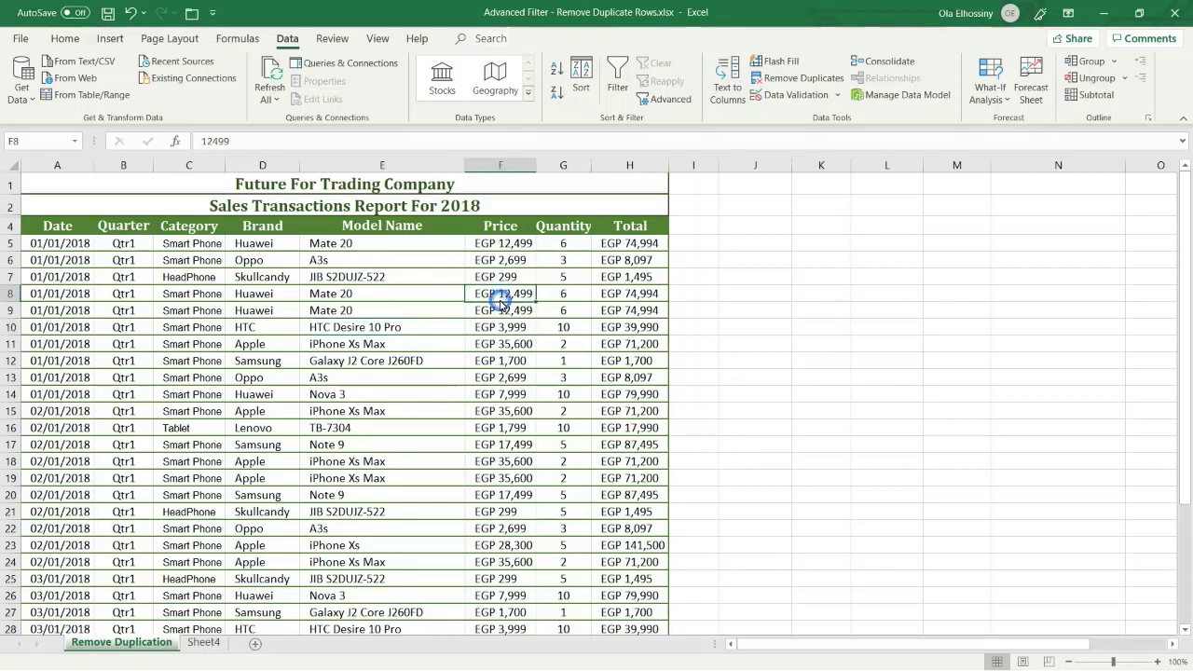